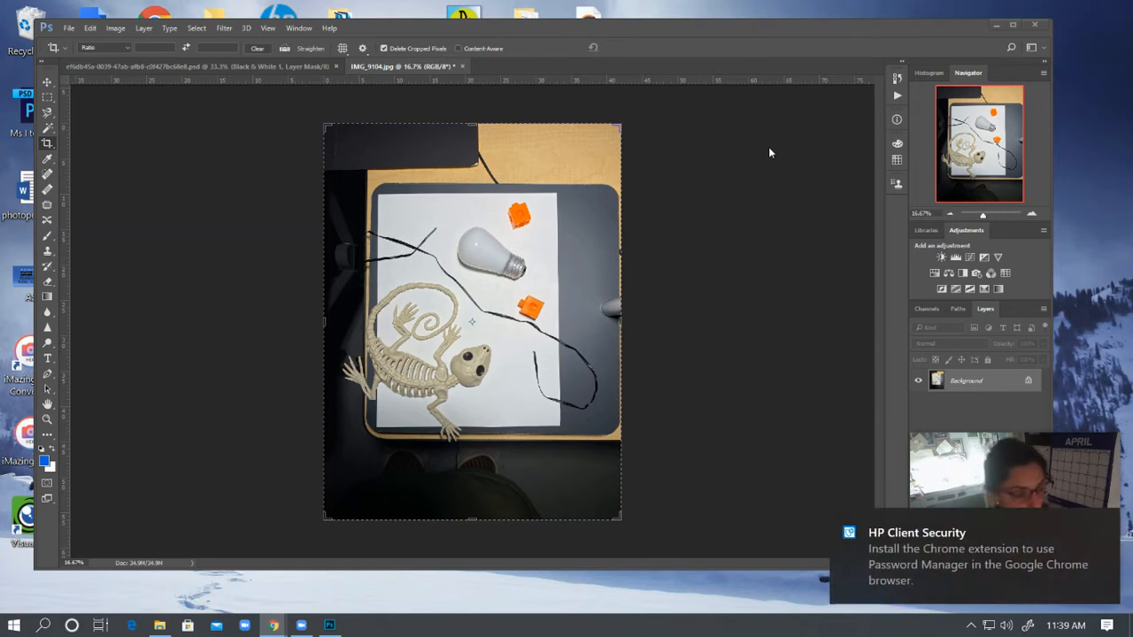
Crop the photo to the white sheet of paper, removing the dark tray and table around it.
click(1104, 524)
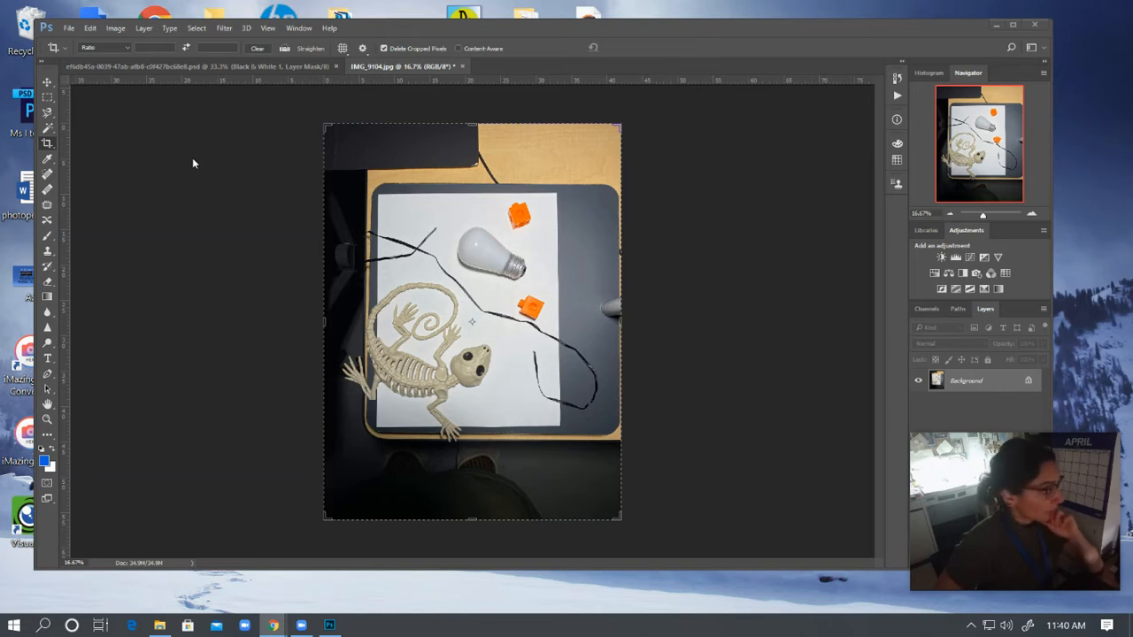
click(49, 150)
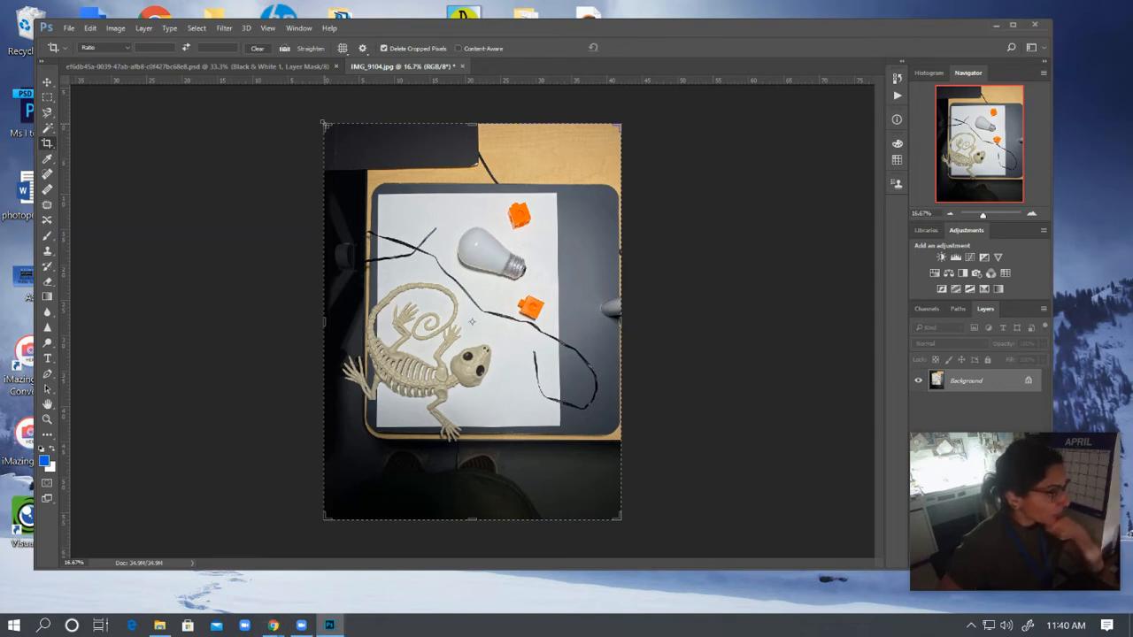
drag(325, 125, 351, 161)
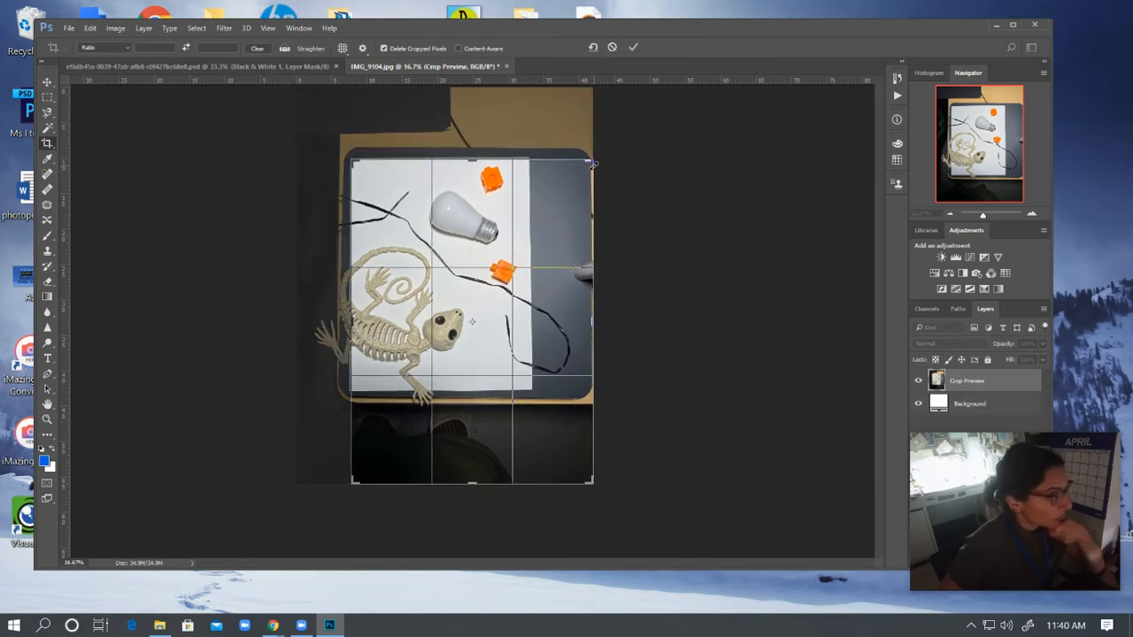
mouse_move(592, 164)
mouse_down()
mouse_move(581, 170)
mouse_move(591, 169)
mouse_up()
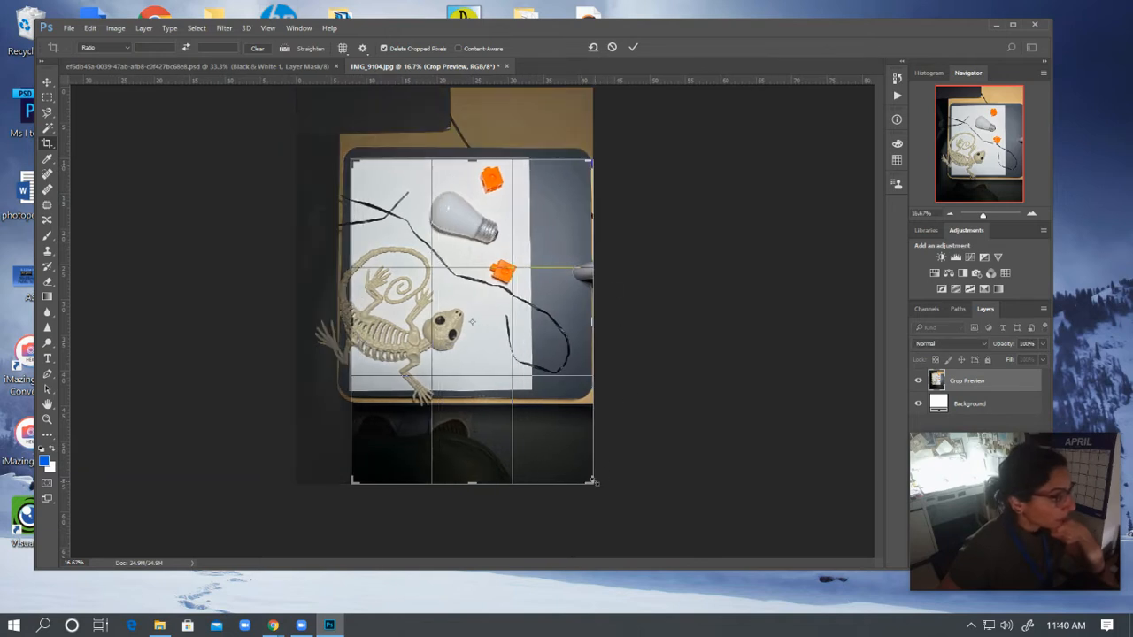
drag(594, 482, 564, 435)
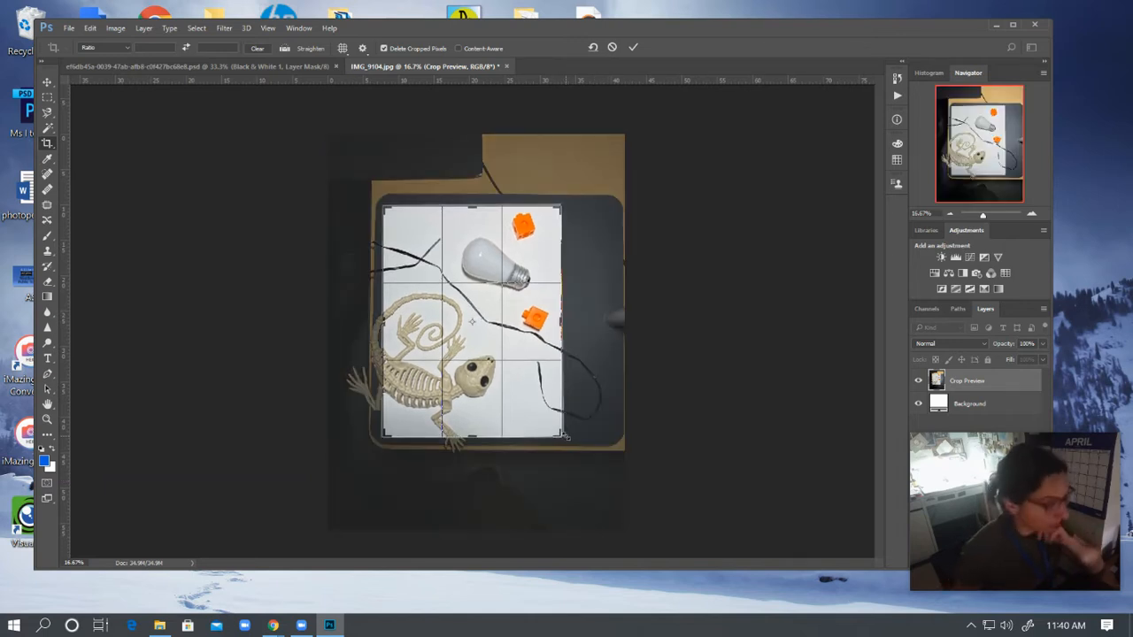
key(Return)
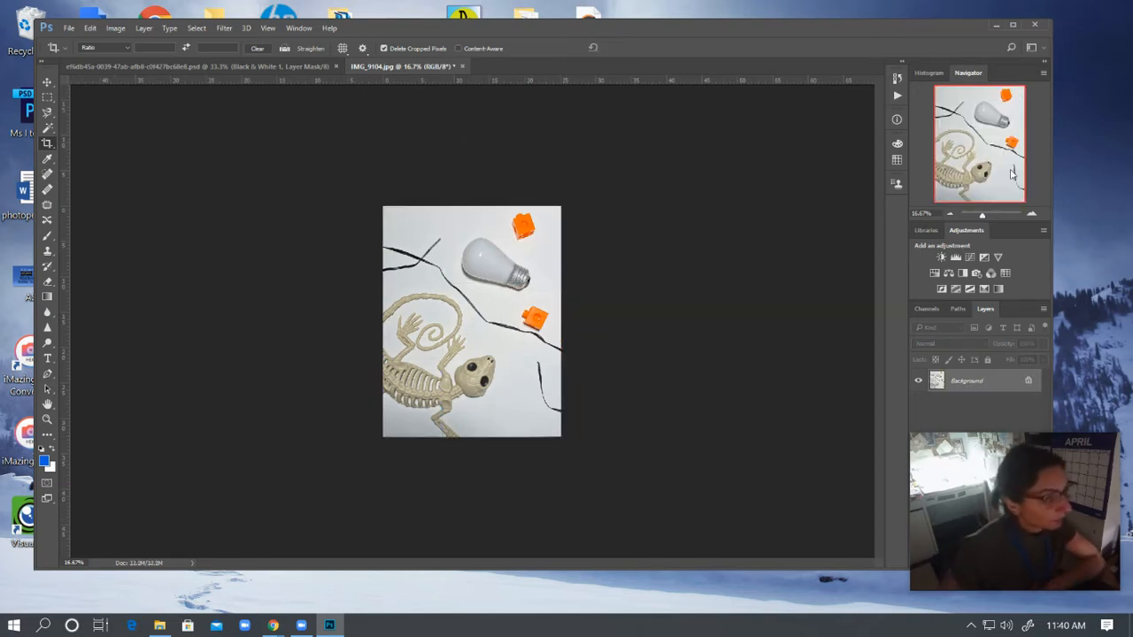
Add an Invert adjustment layer above the Background layer.
mouse_move(1014, 436)
drag(1016, 445, 745, 447)
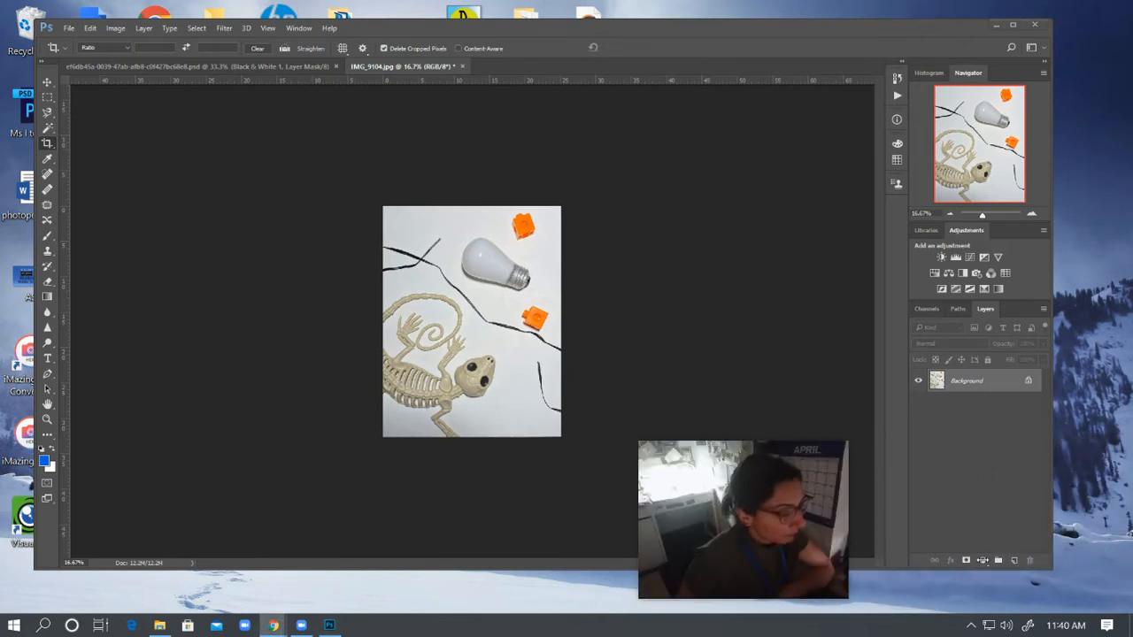
click(986, 563)
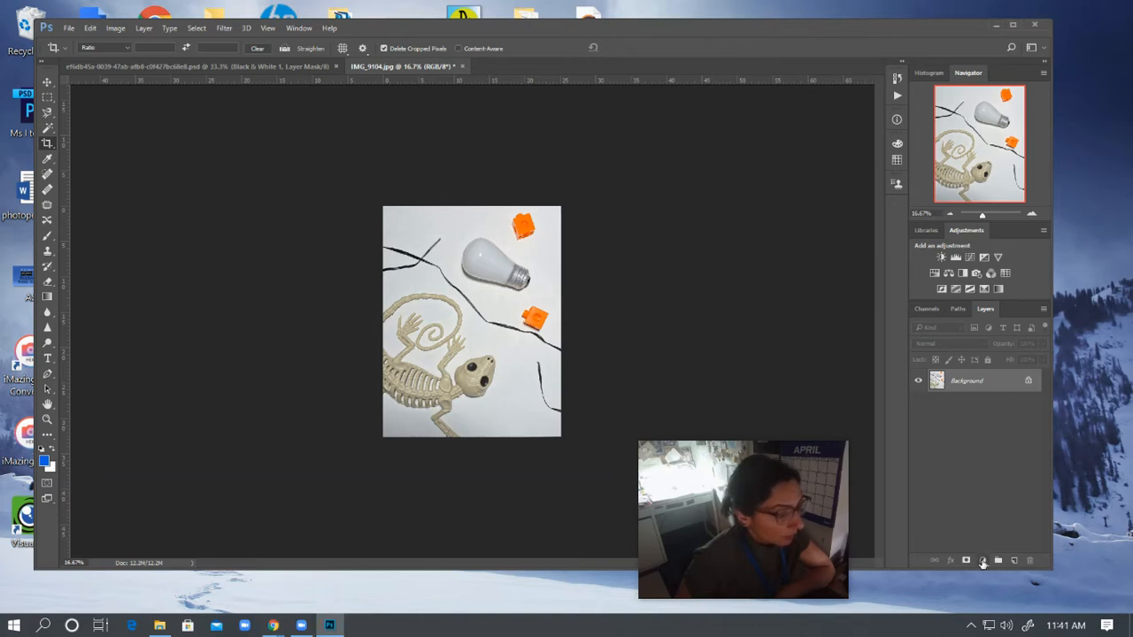
click(983, 562)
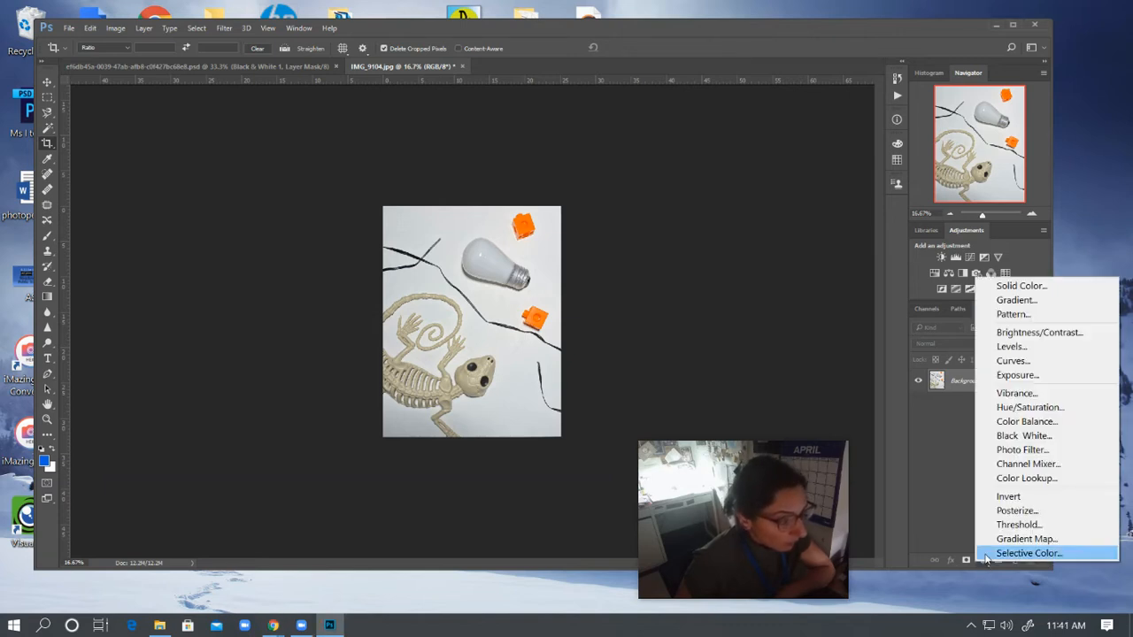
click(1027, 498)
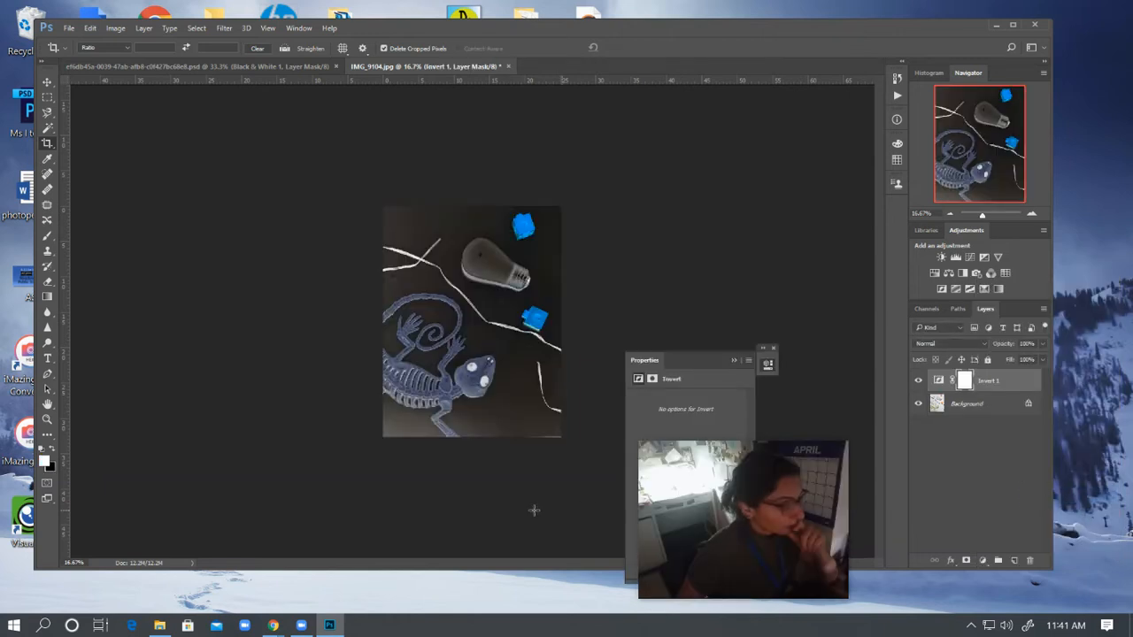
Trim a thin strip off the lower edge of the inverted image with the Crop tool.
click(47, 144)
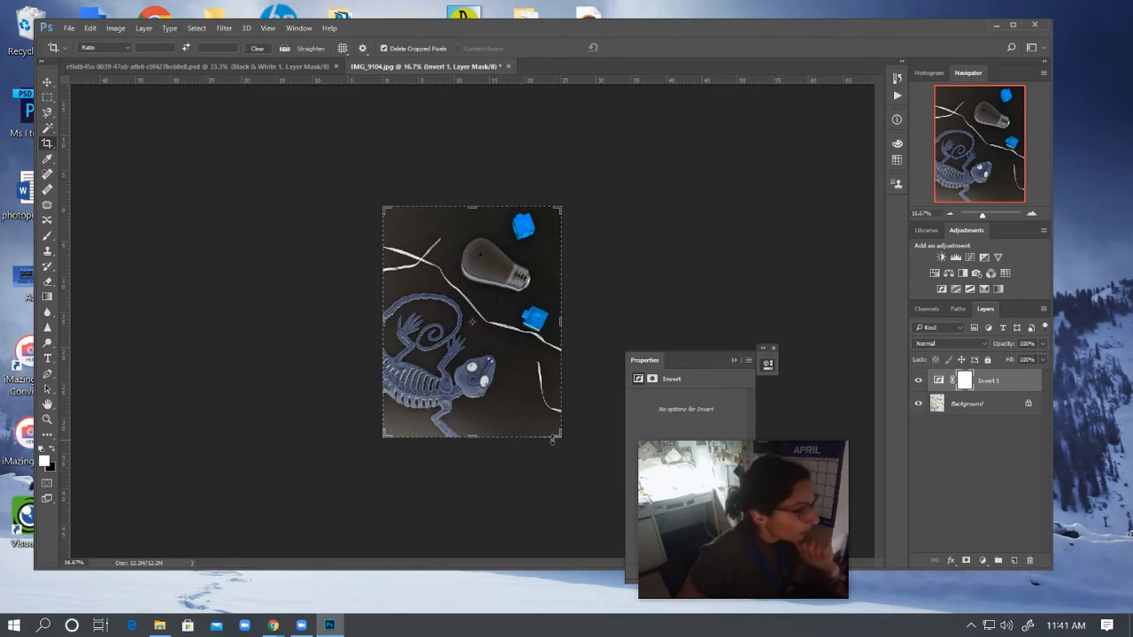
drag(476, 437, 486, 436)
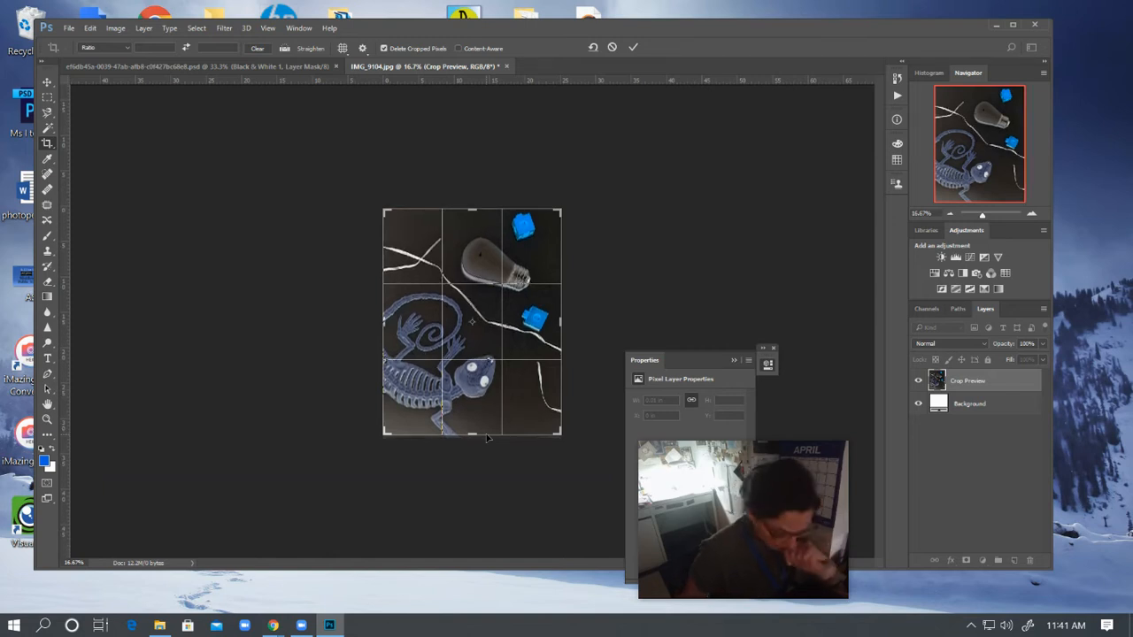
key(Return)
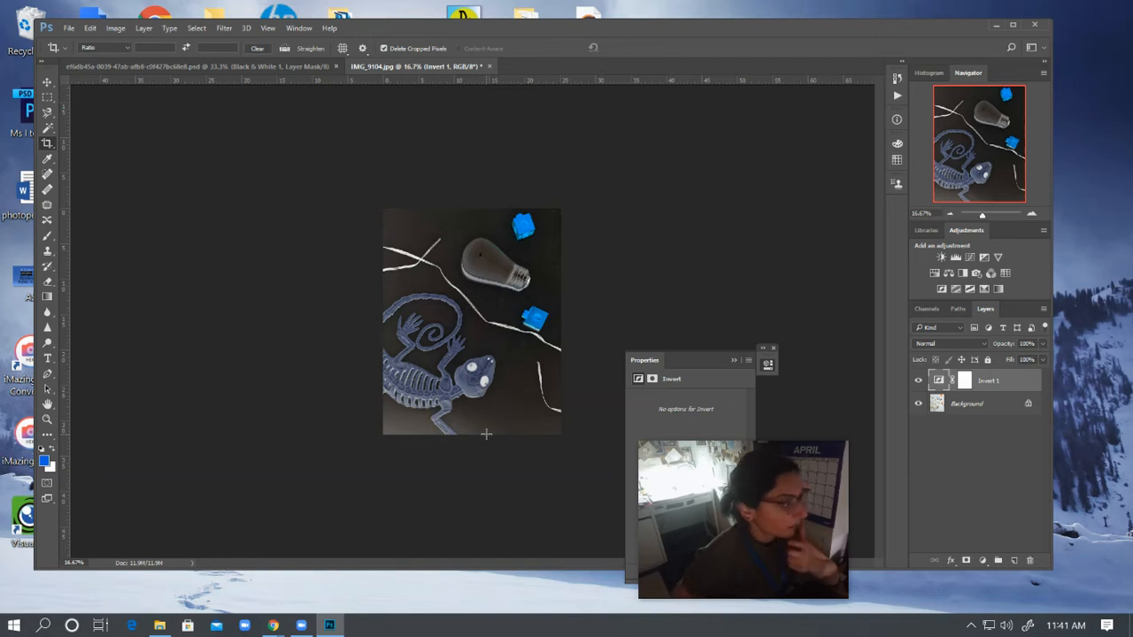
Add a Brightness/Contrast adjustment layer above the Invert layer with brightness 49 and contrast 100.
click(983, 560)
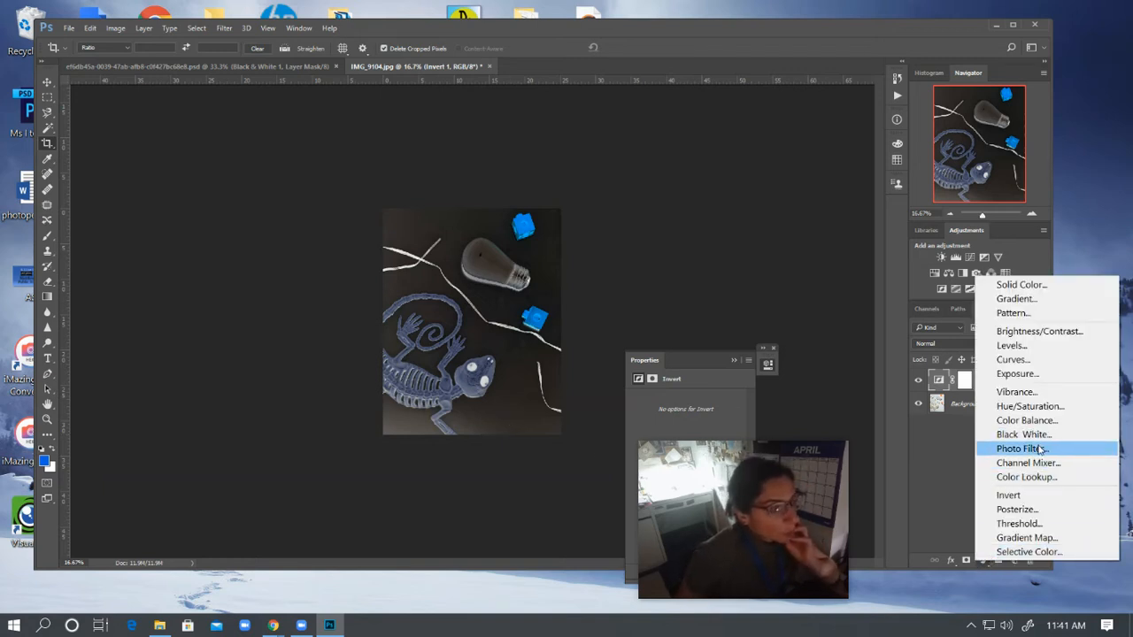
click(1069, 332)
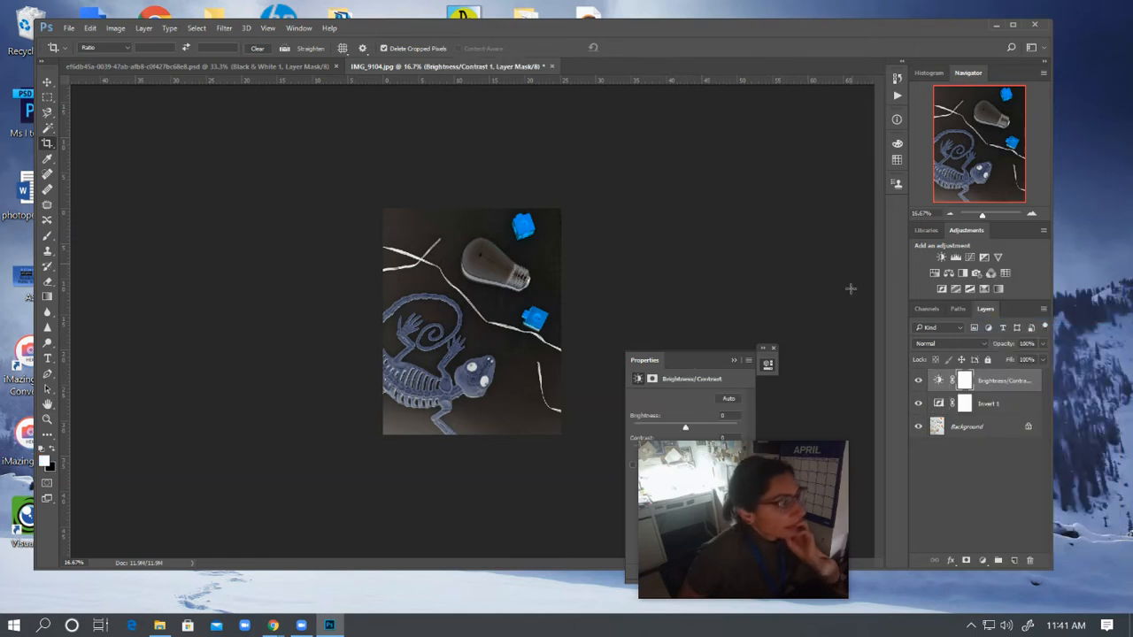
drag(691, 359, 793, 125)
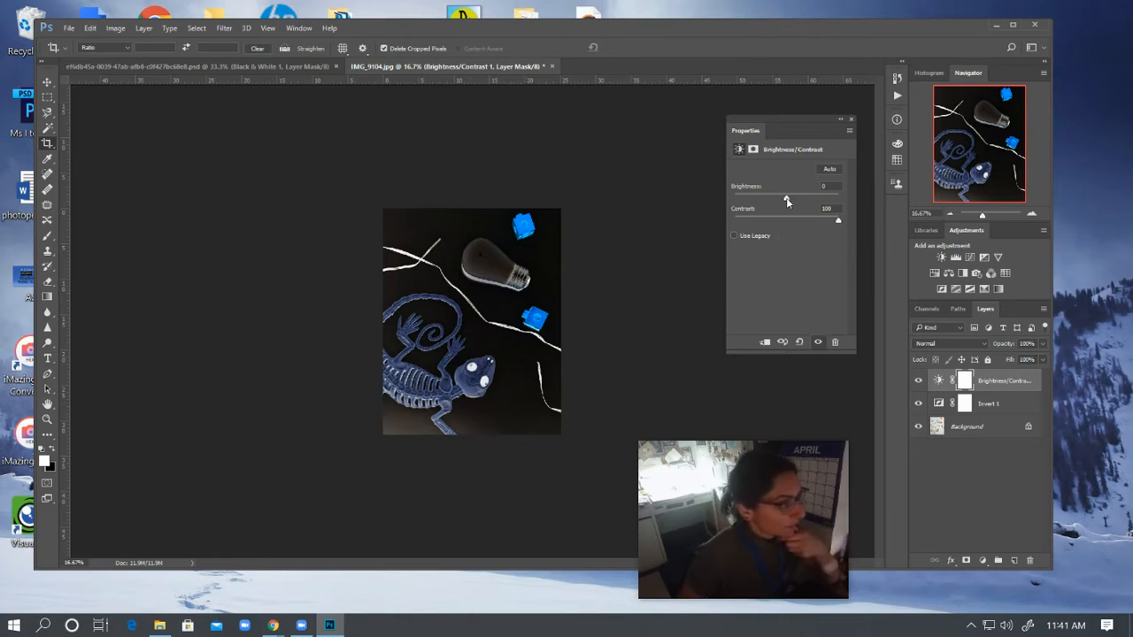
drag(786, 200, 805, 201)
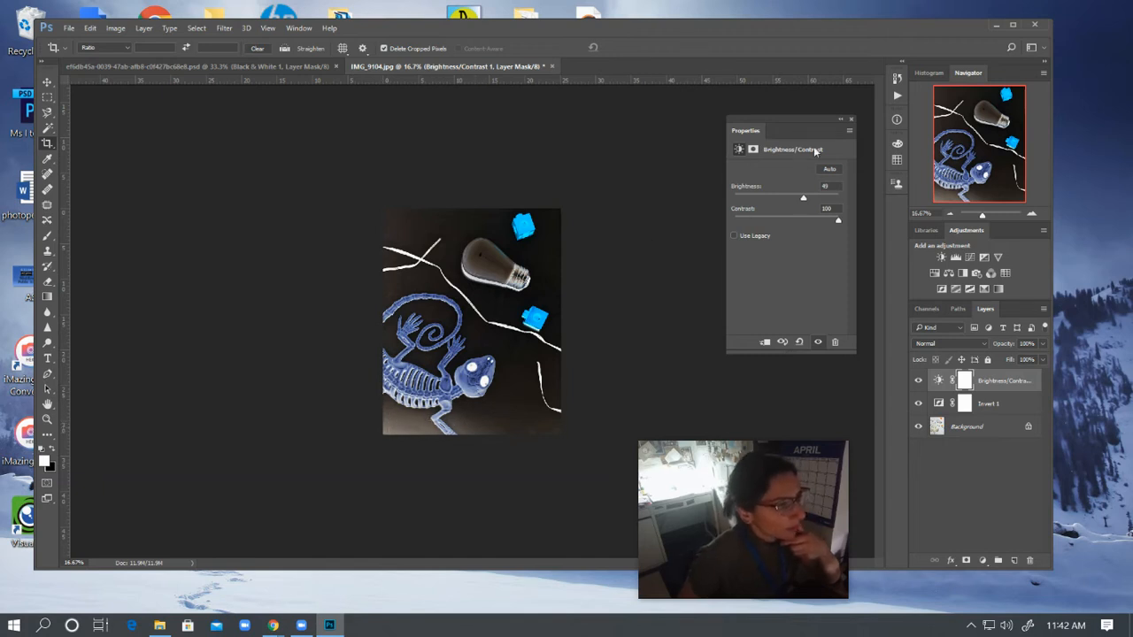
click(853, 120)
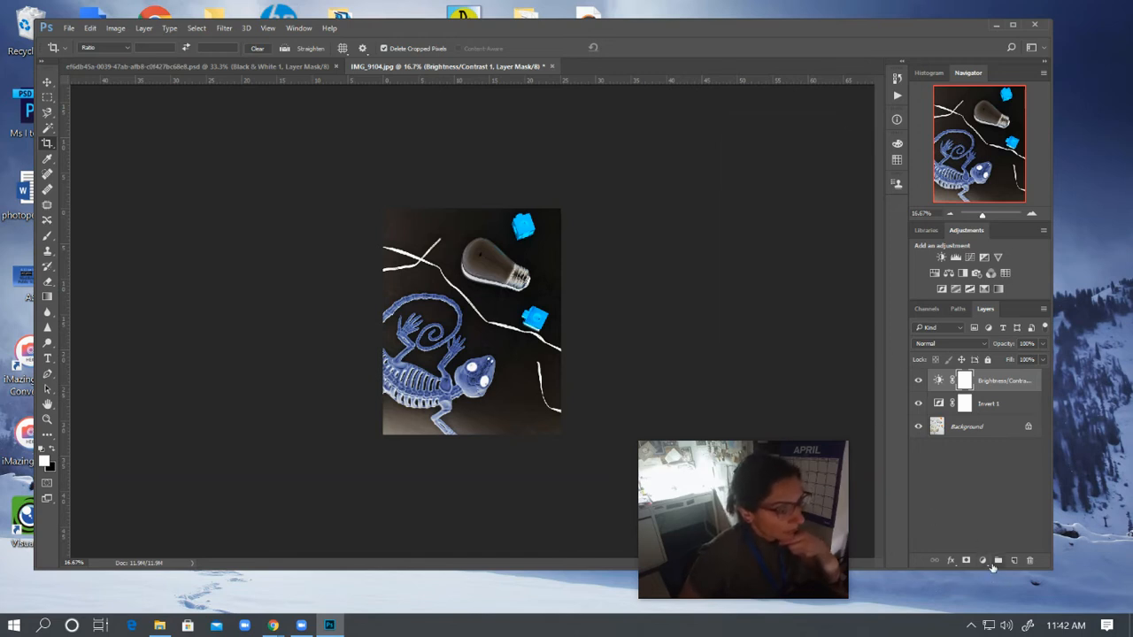
Add a Curves adjustment layer above Brightness/Contrast and raise a highlight point to input 183, output 207.
click(1019, 403)
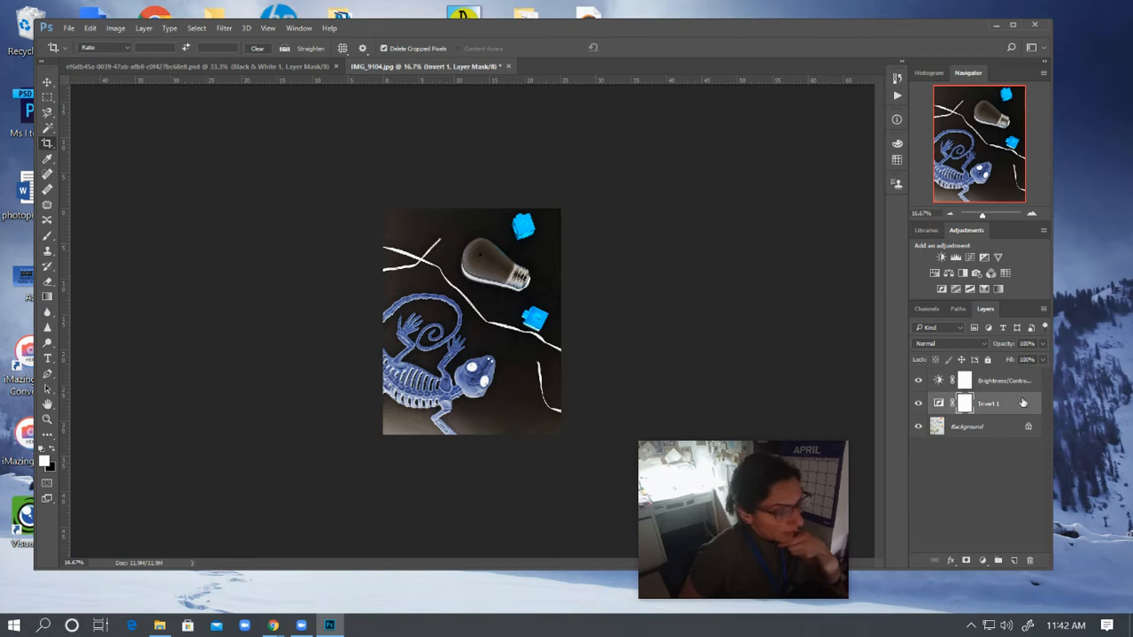
click(1014, 378)
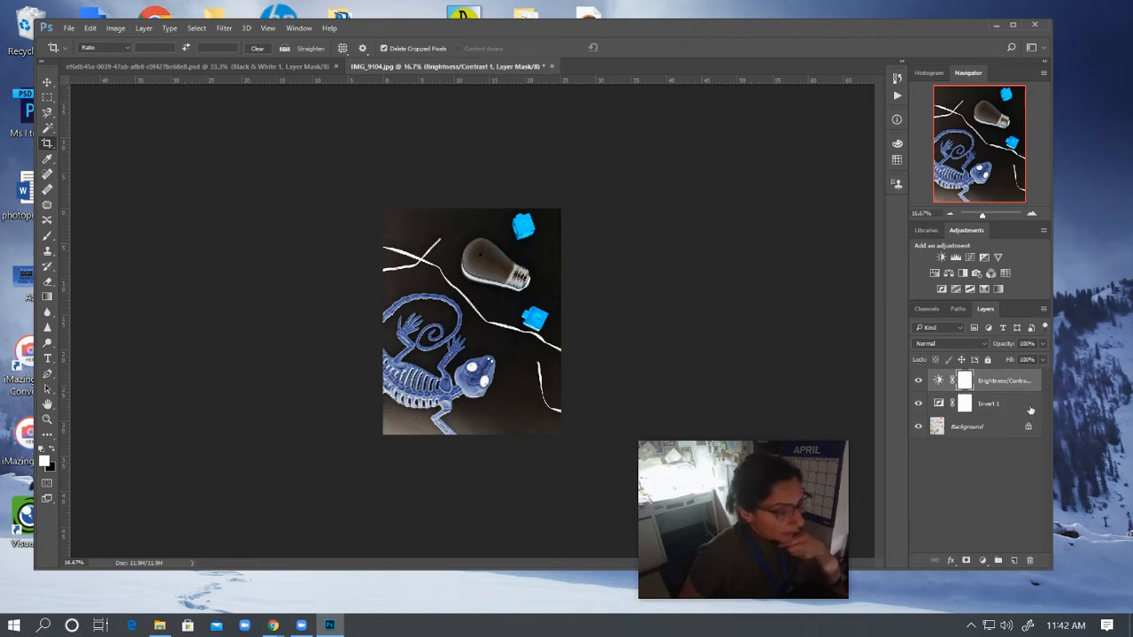
click(983, 561)
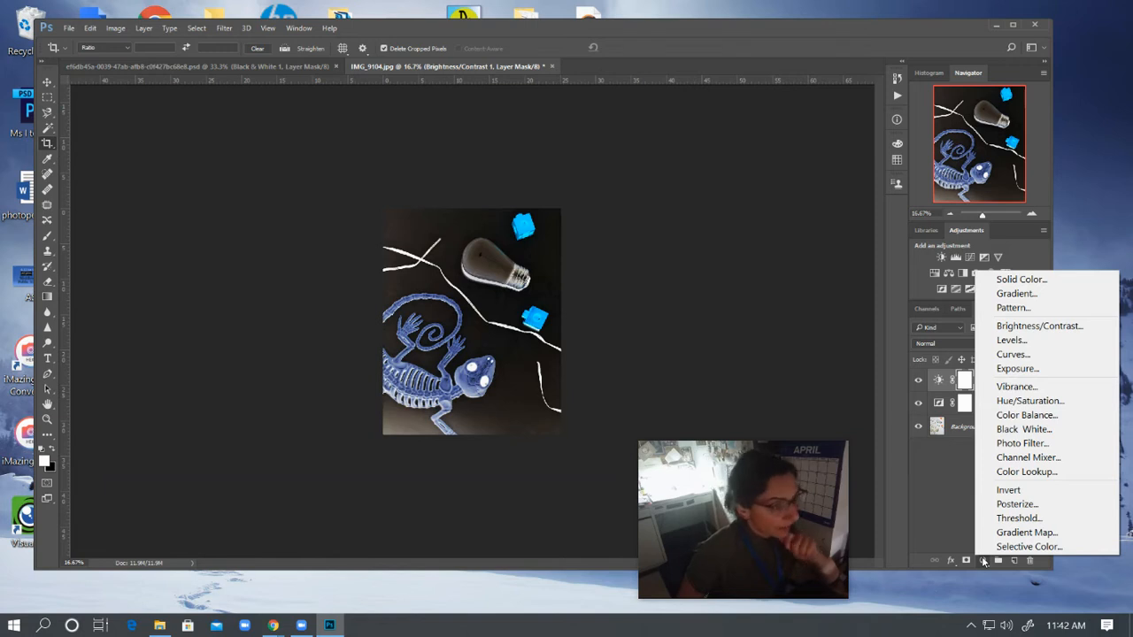
click(1048, 356)
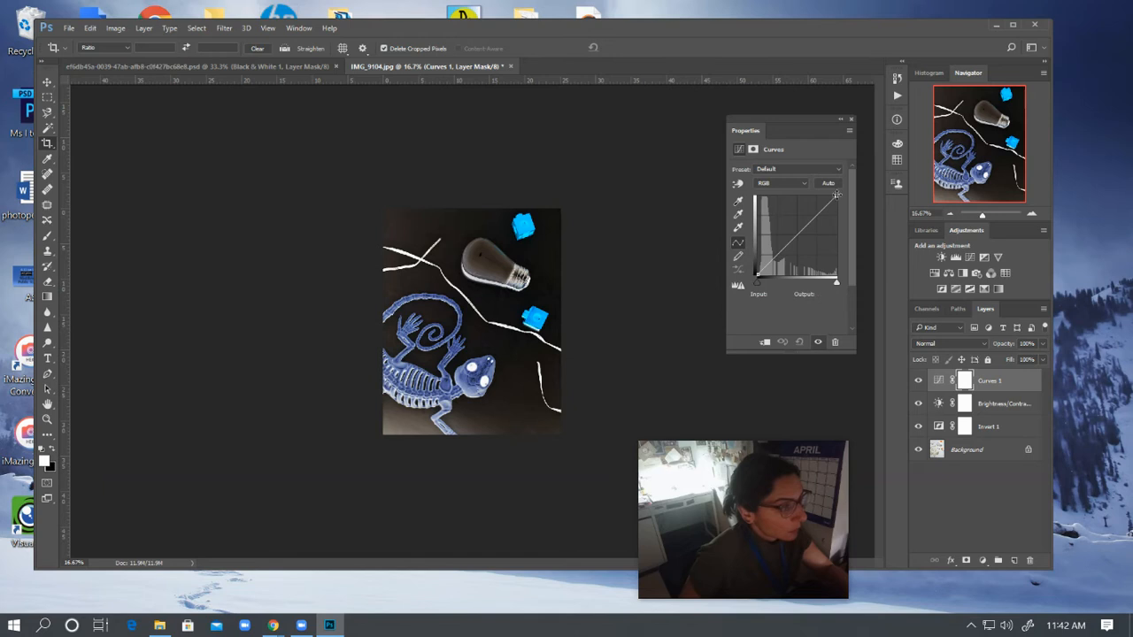
mouse_move(836, 194)
mouse_down()
mouse_move(813, 204)
mouse_move(836, 195)
mouse_up()
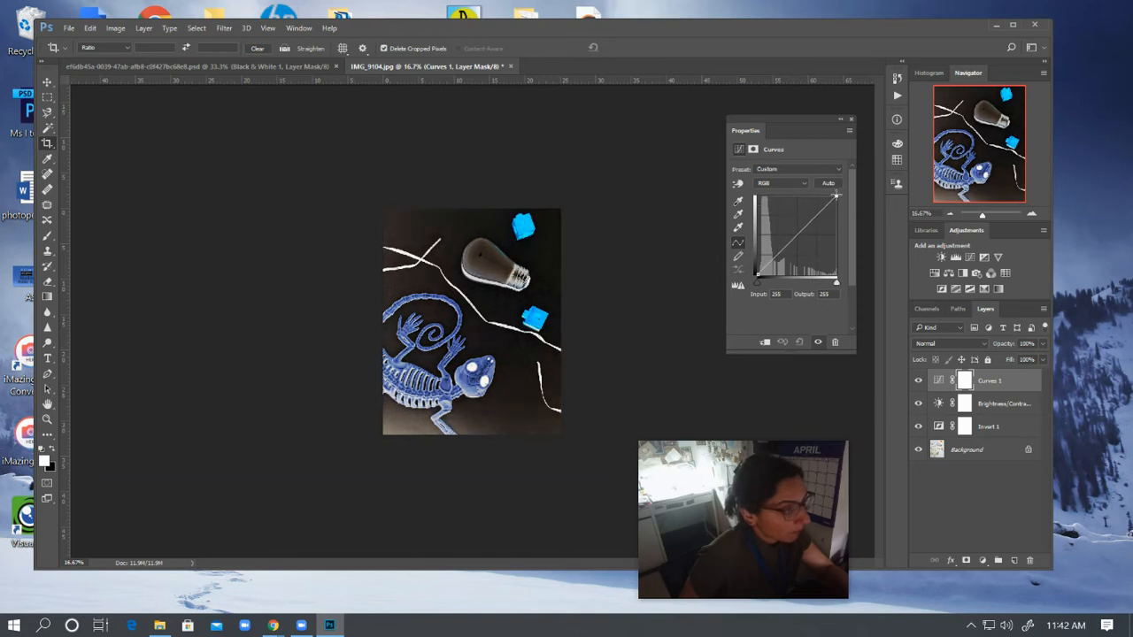
click(819, 210)
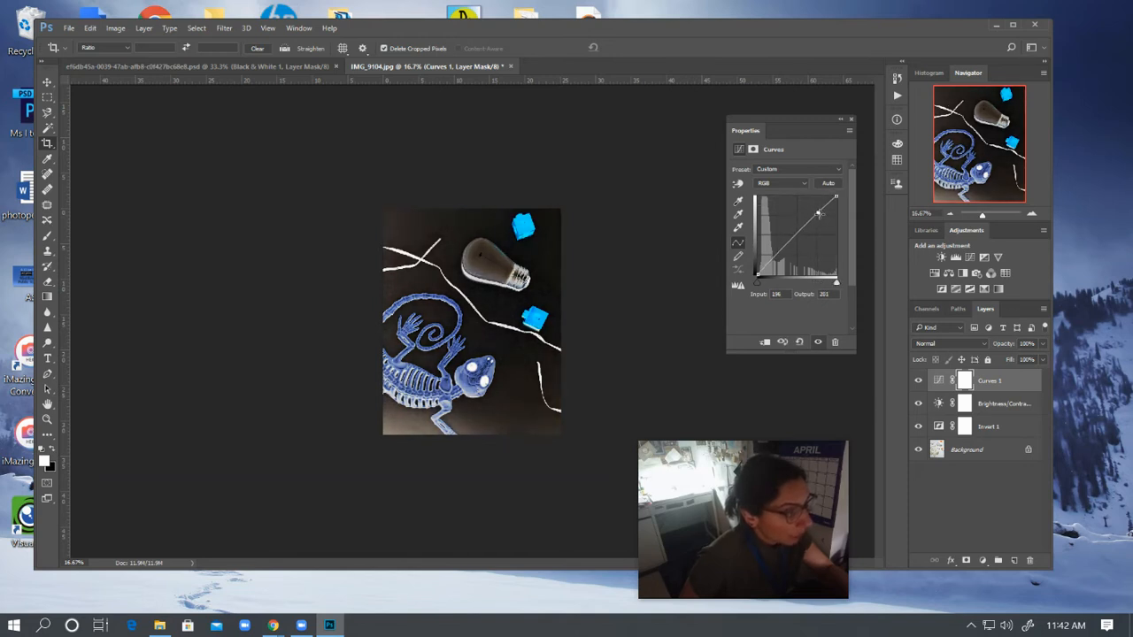
drag(819, 214, 814, 211)
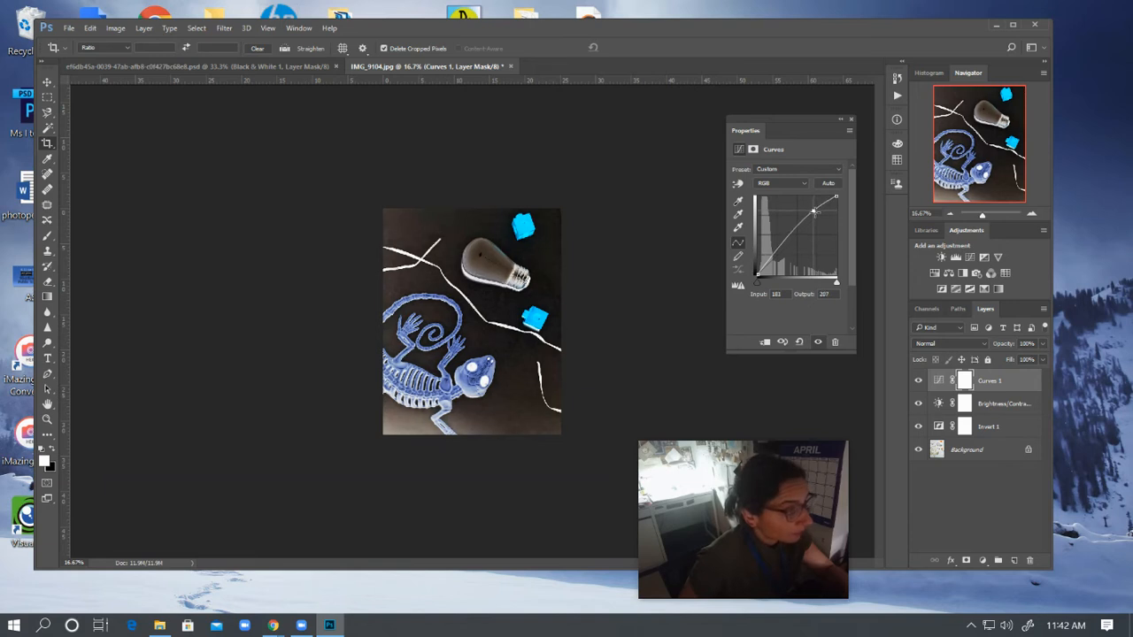
Shape the RGB curve into an S with a shadow point at input 76, output 62, and the highlight point at input 162, output 205.
click(776, 251)
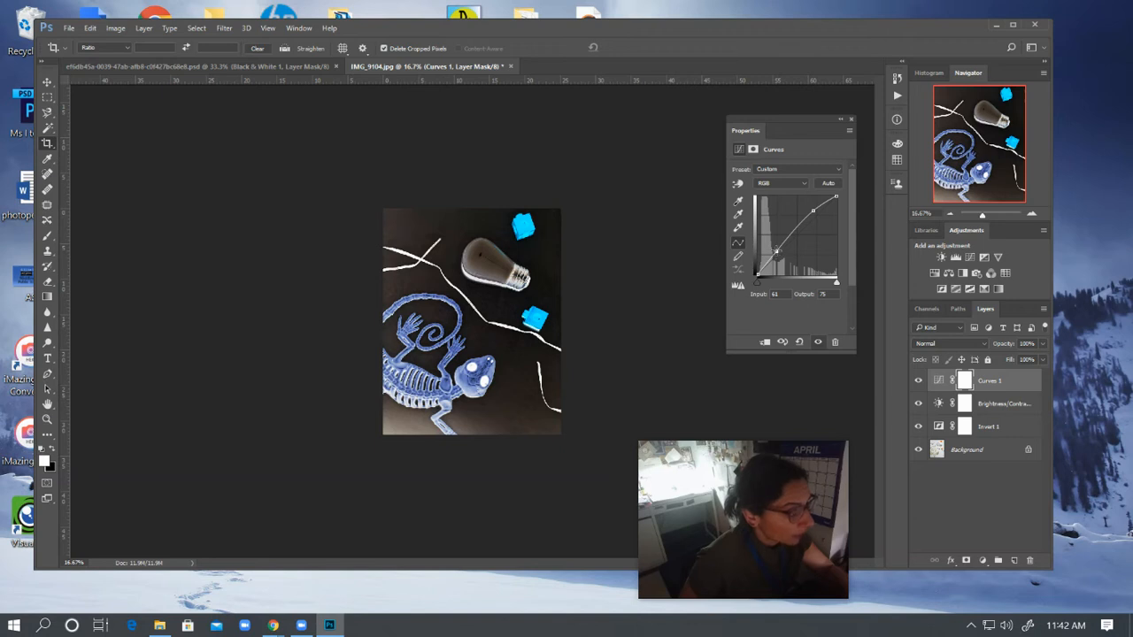
drag(777, 251, 781, 256)
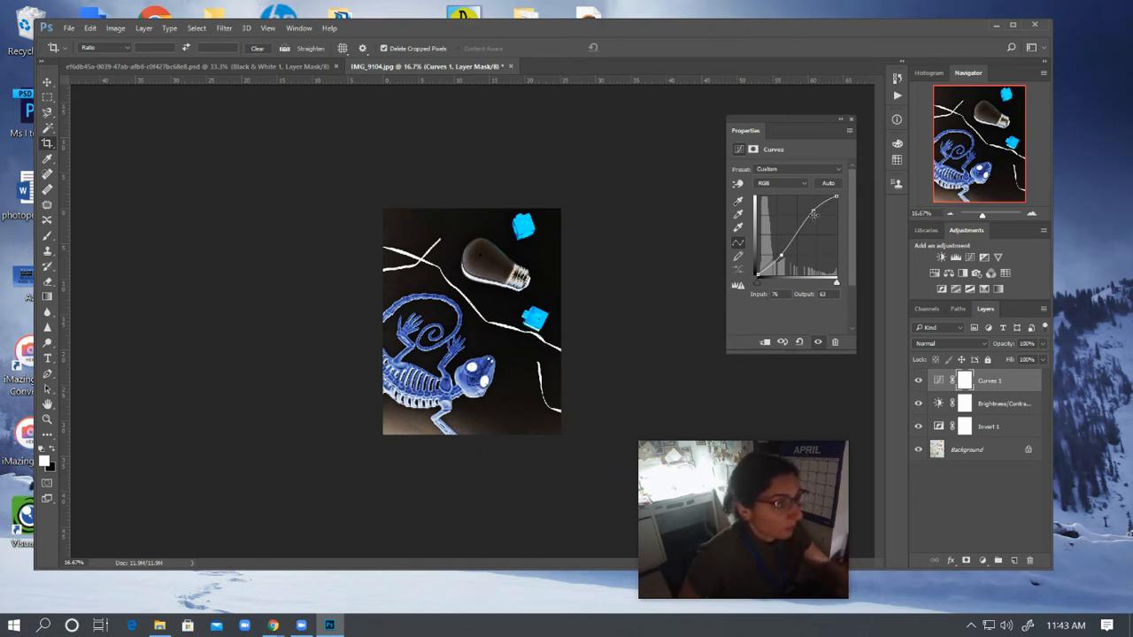
drag(813, 211, 791, 214)
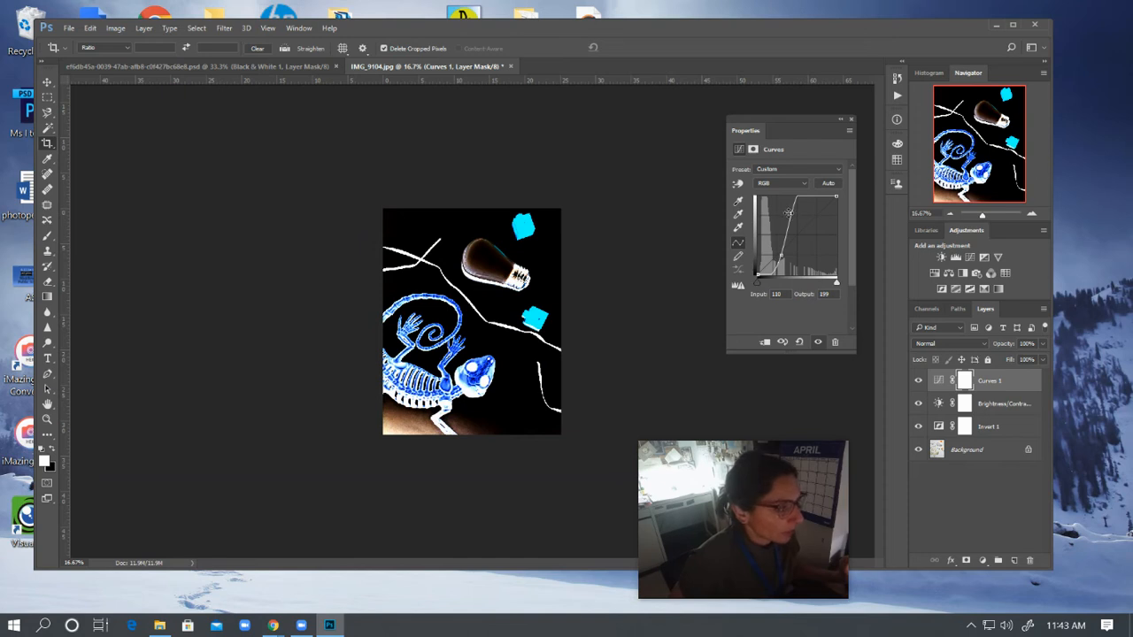
drag(789, 213, 809, 210)
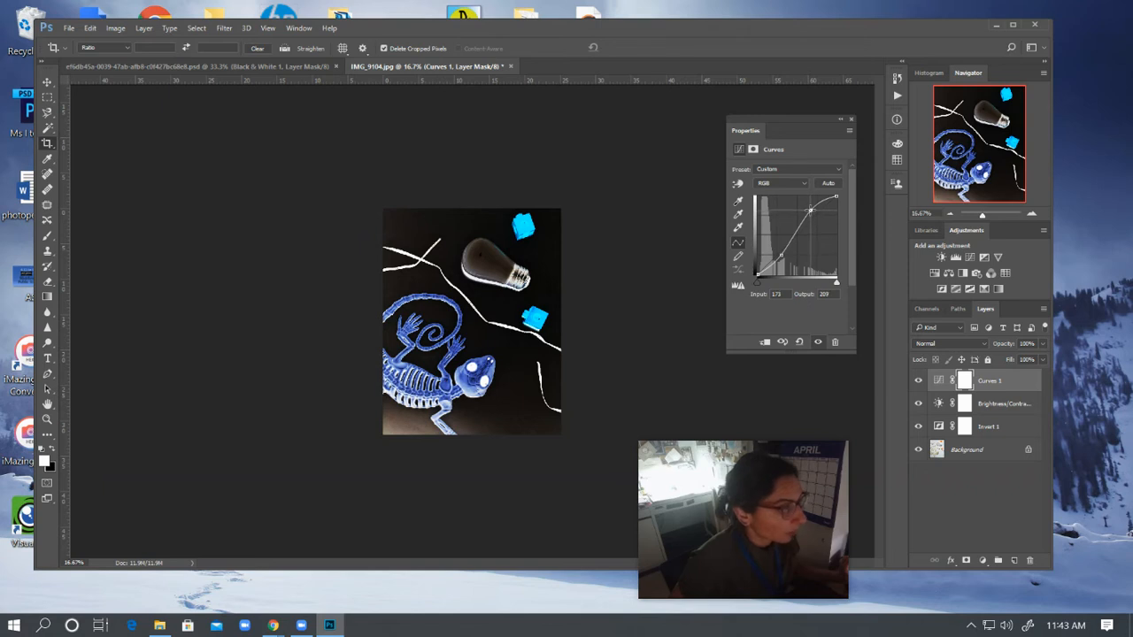
drag(809, 210, 807, 212)
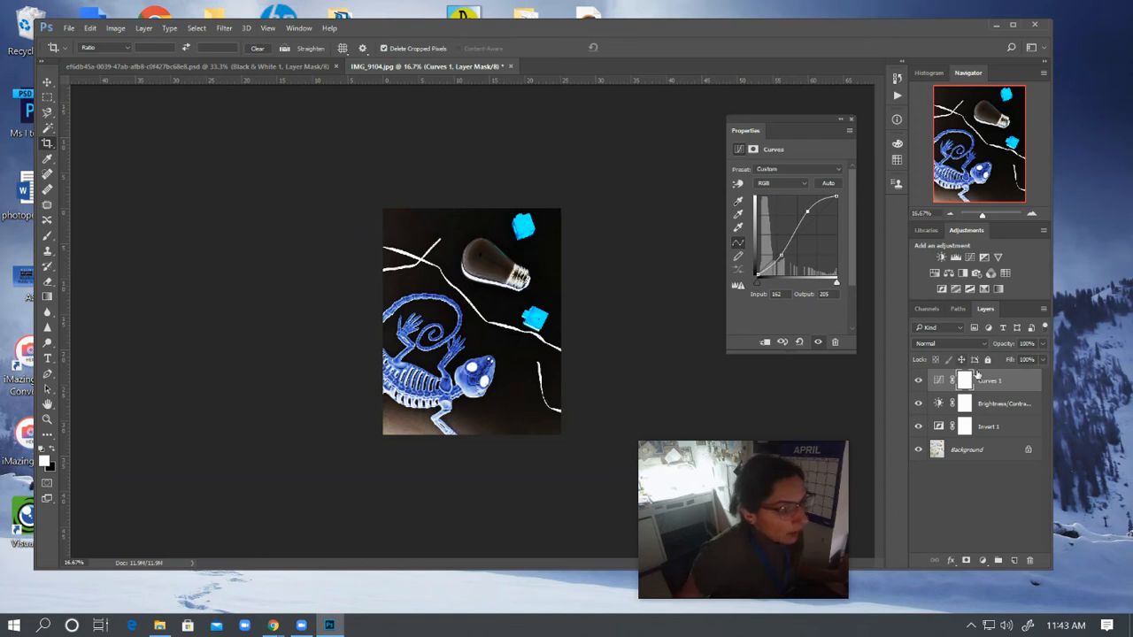
click(982, 563)
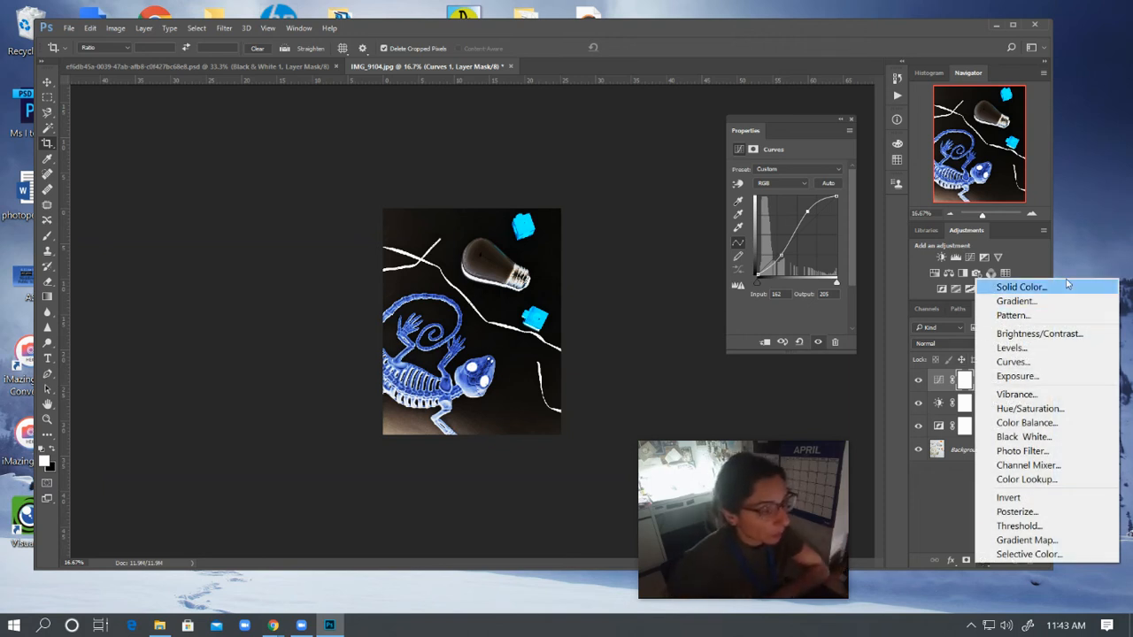
click(1079, 336)
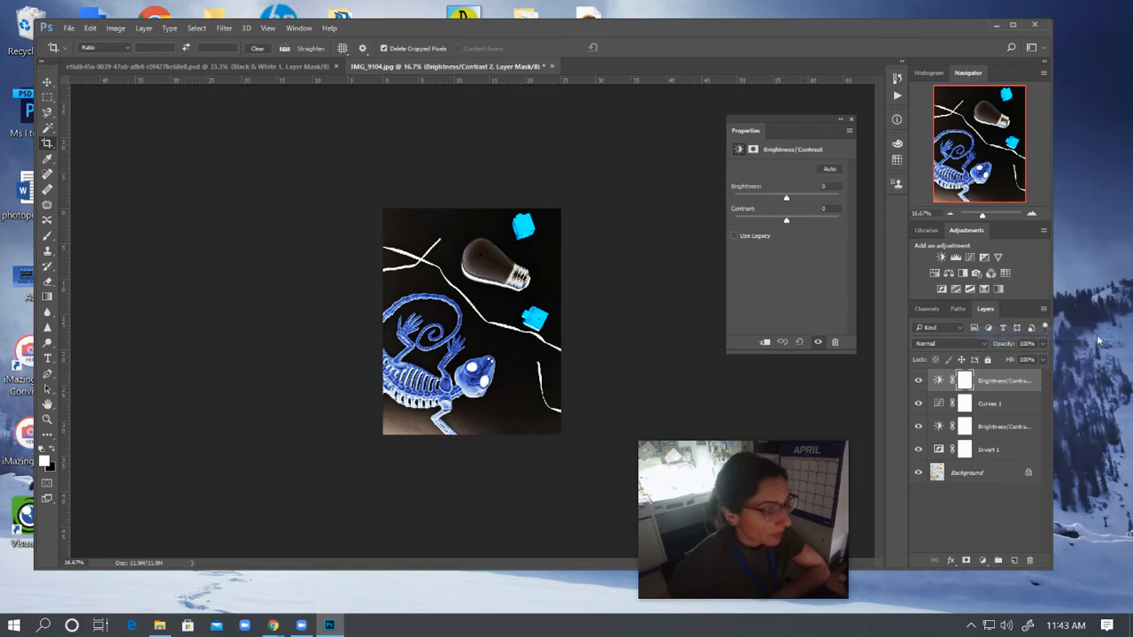
click(841, 118)
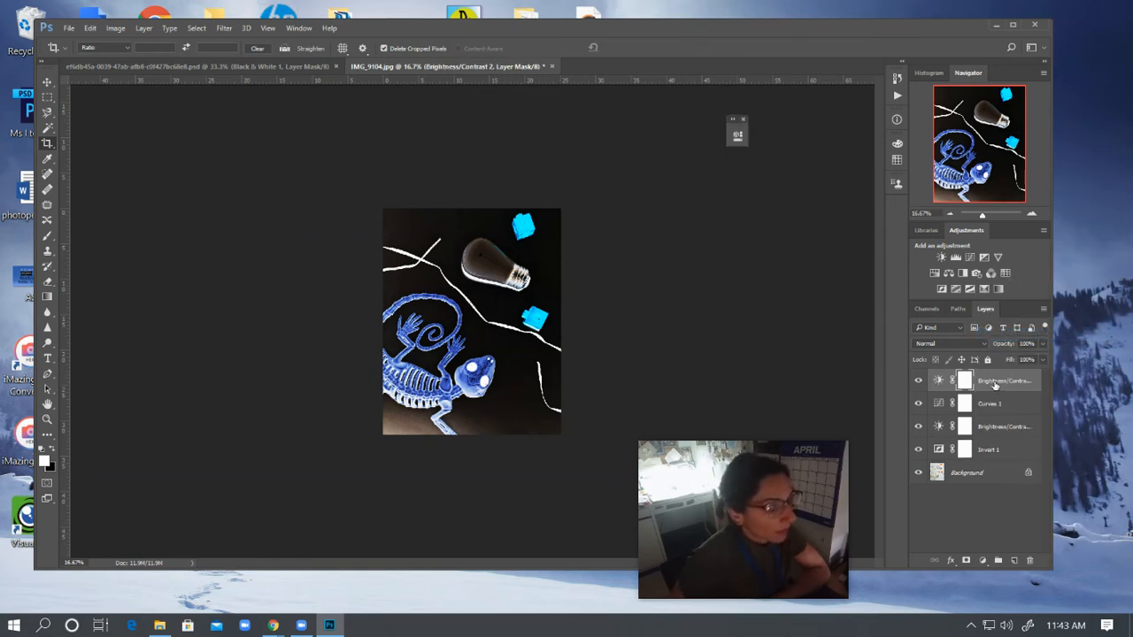
right_click(996, 384)
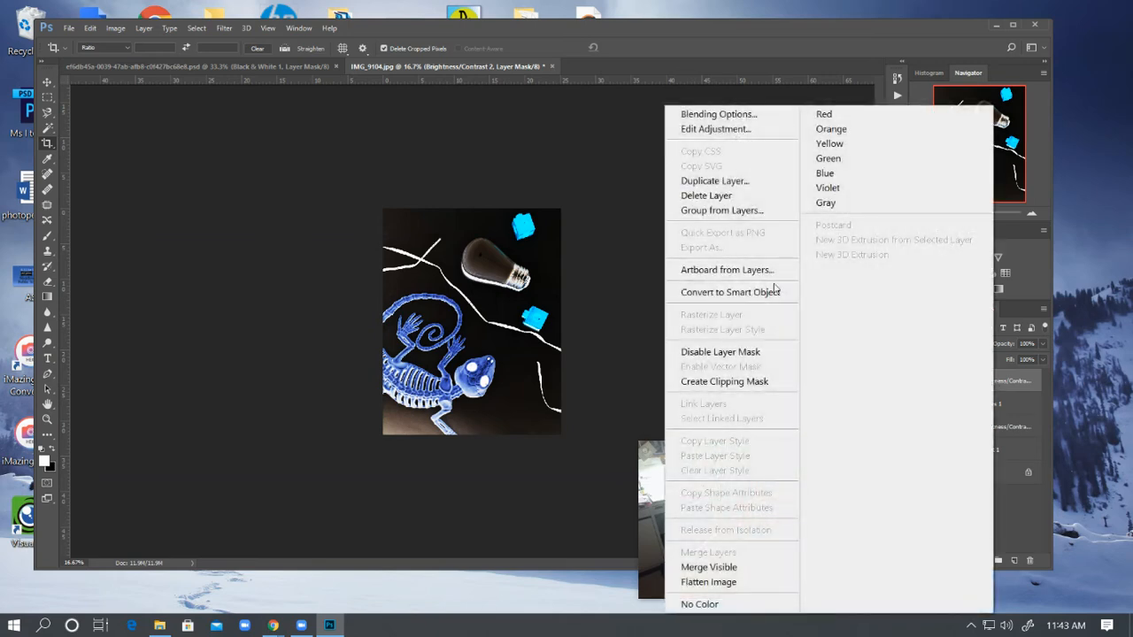
click(699, 200)
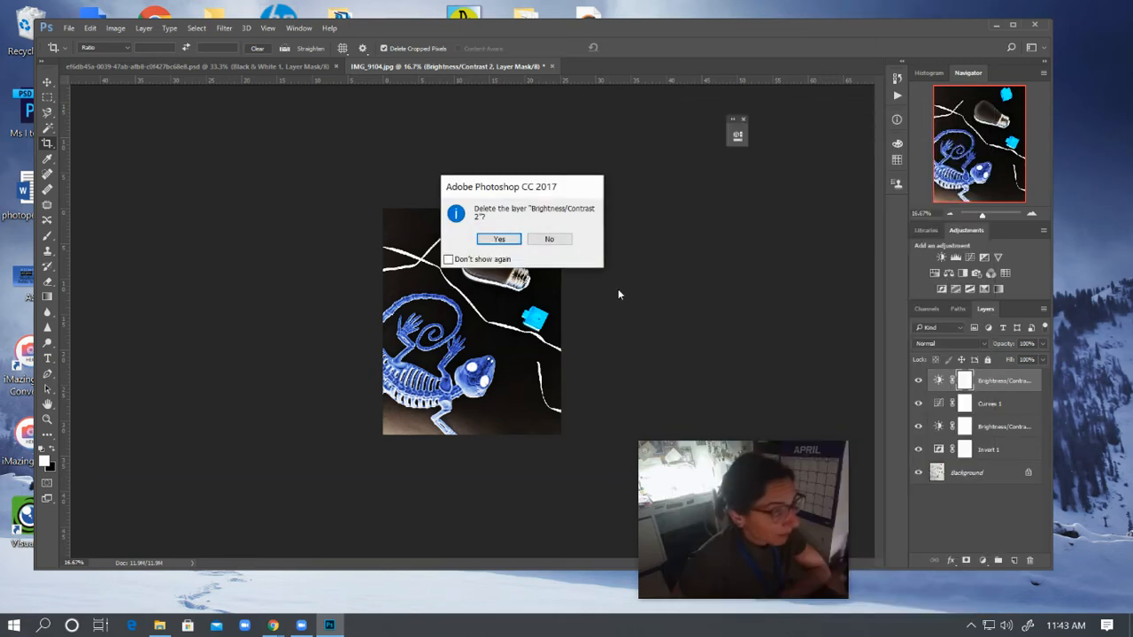
click(499, 239)
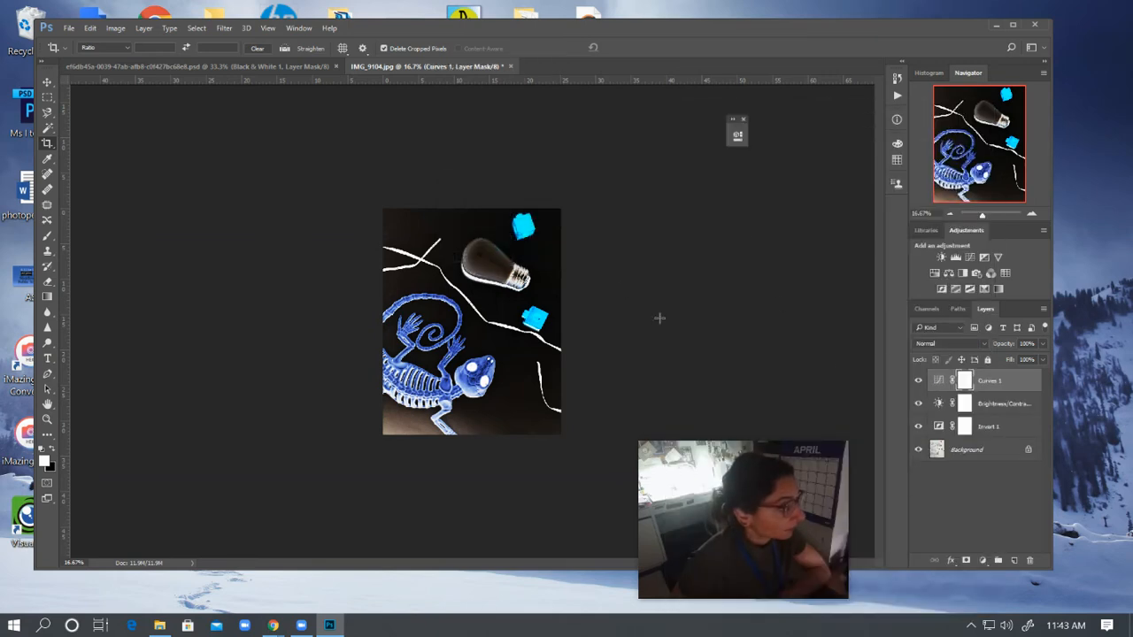
Add a Black & White adjustment layer above the Curves layer and apply the Blue Filter preset.
click(981, 561)
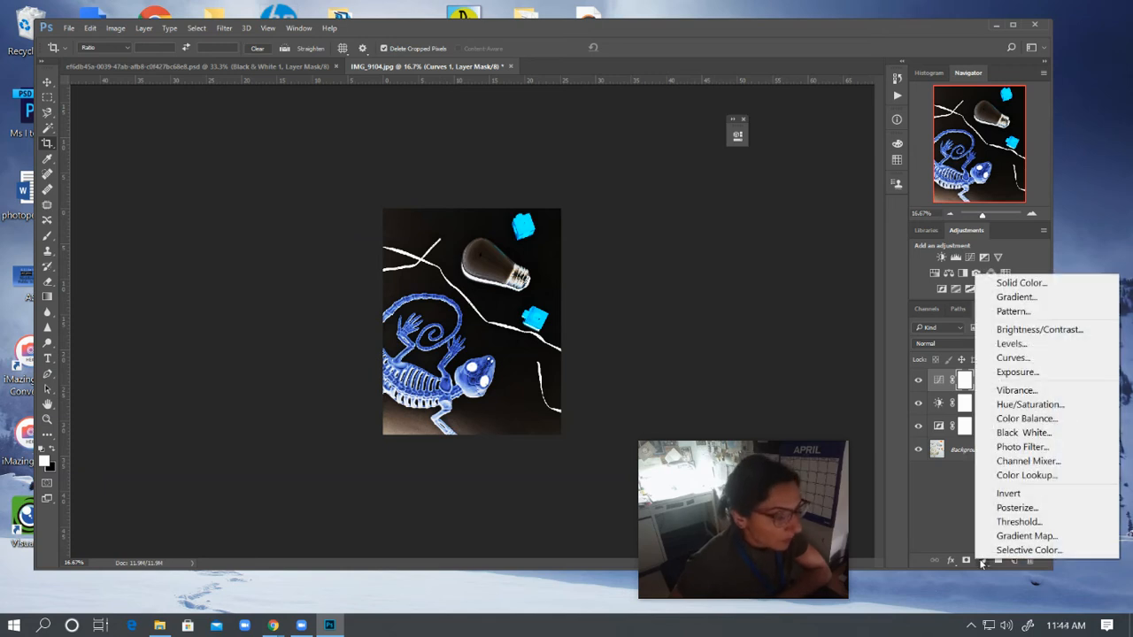
click(1043, 433)
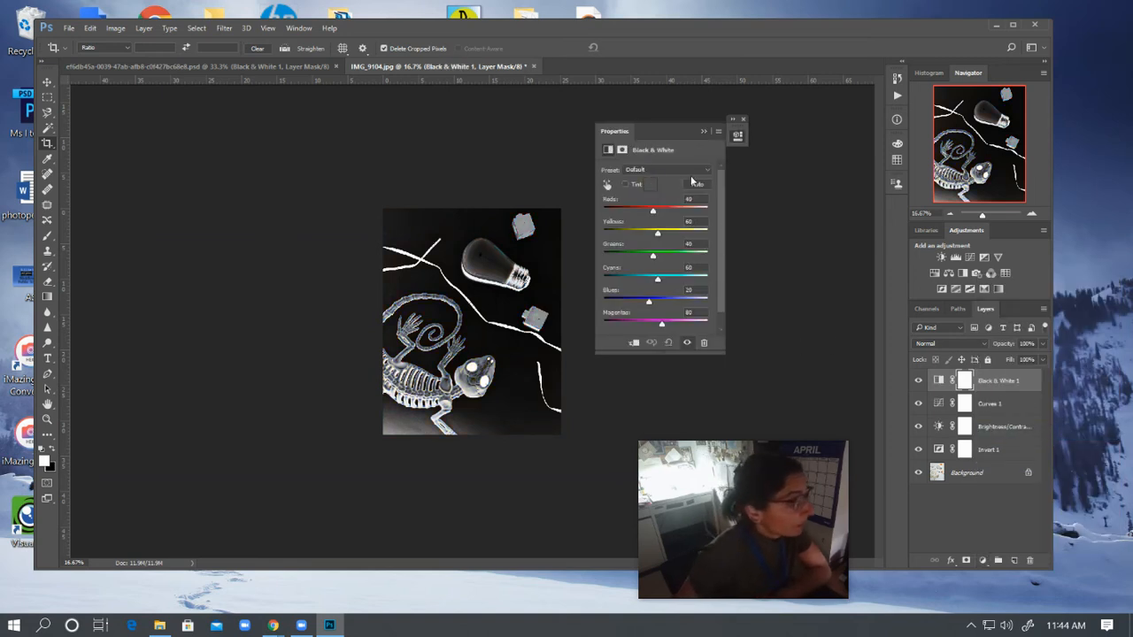
click(698, 171)
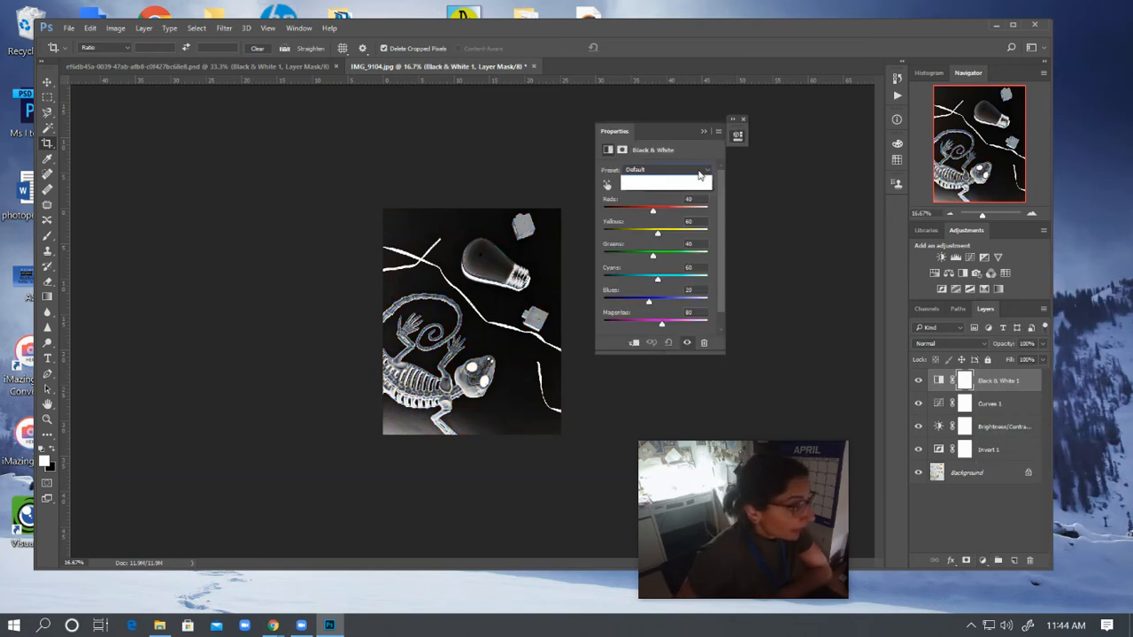
click(681, 203)
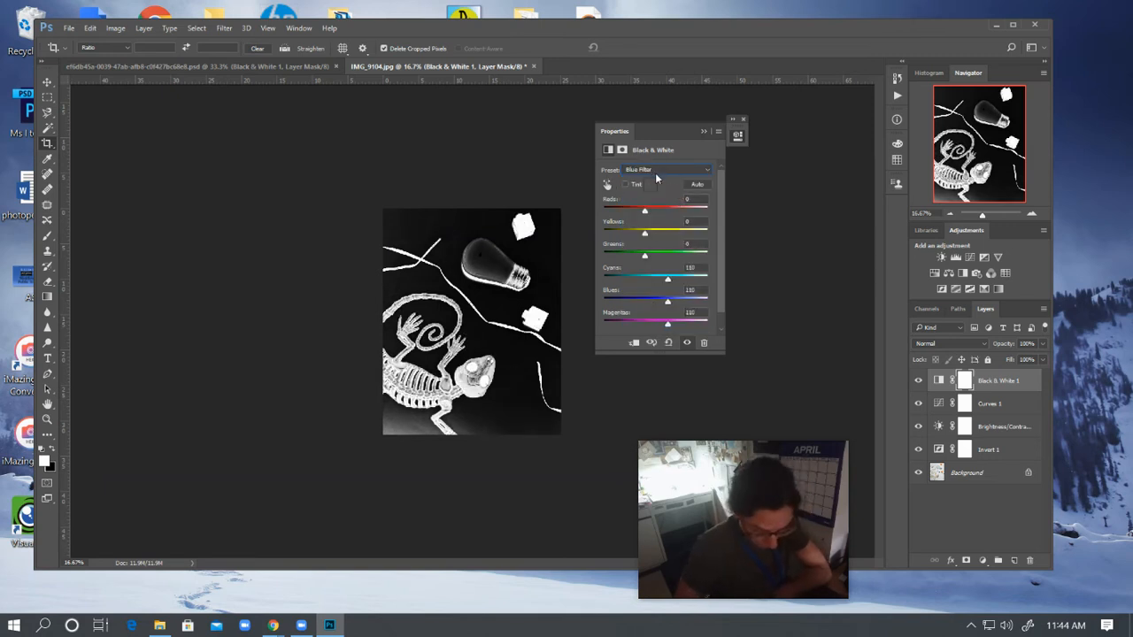
Compare the remaining Black & White presets on the image and settle on Maximum White.
scroll(656, 173, down, 2)
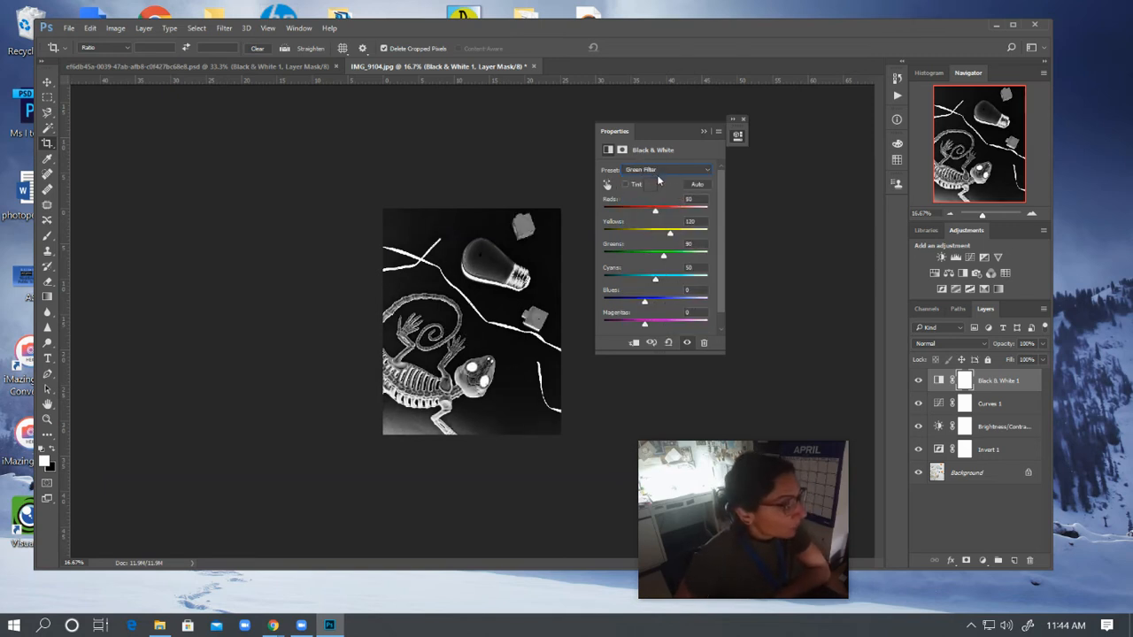
scroll(657, 174, down, 3)
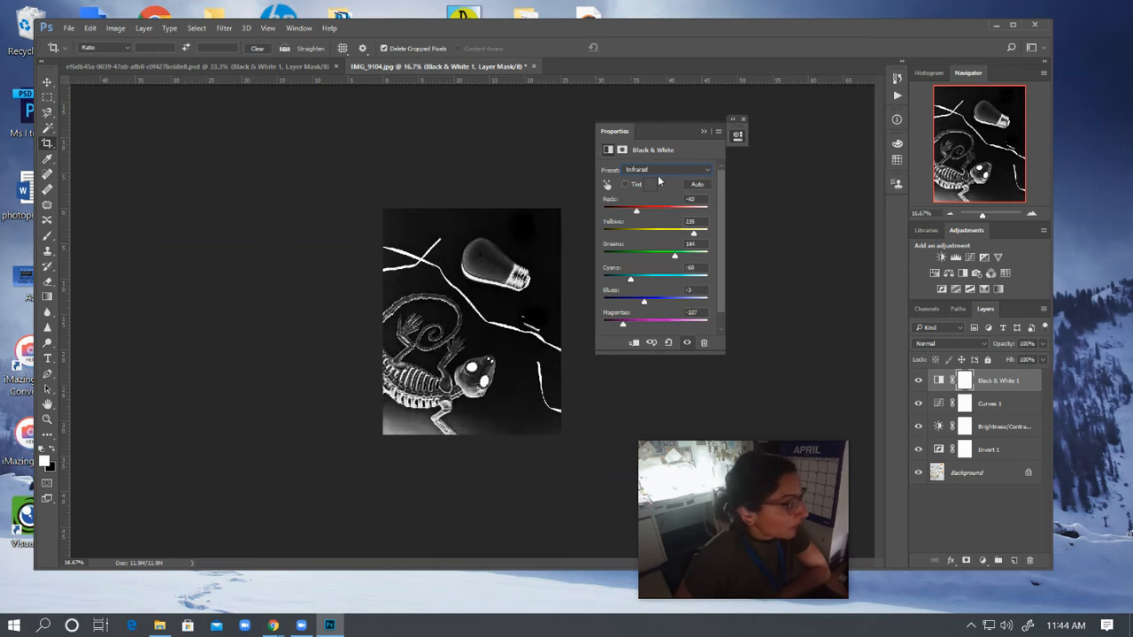
scroll(659, 177, down, 1)
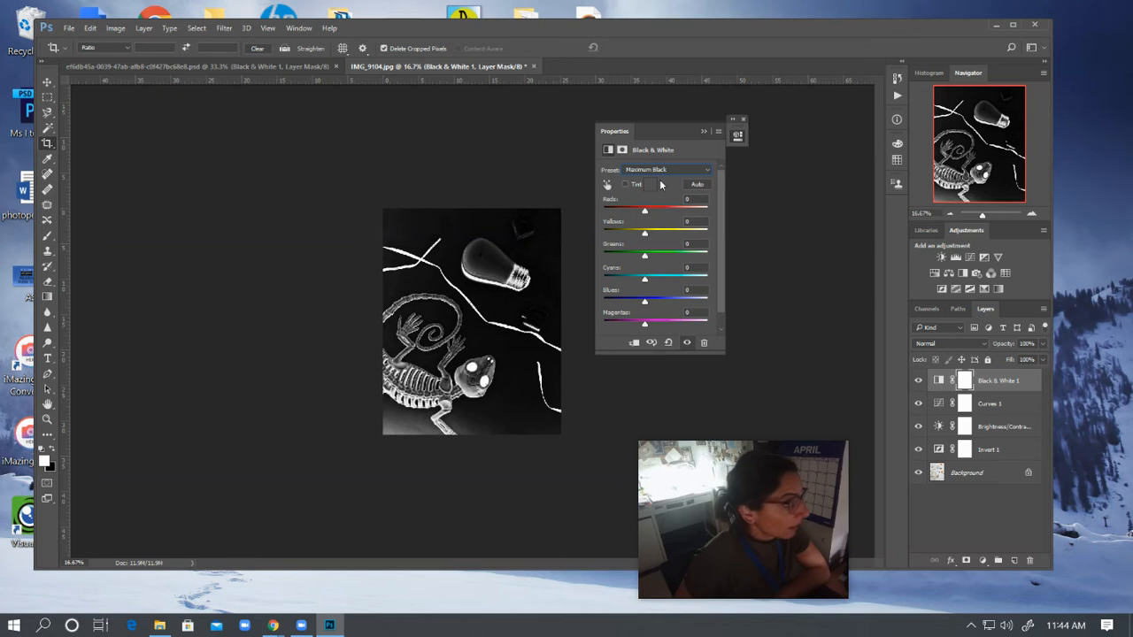
scroll(660, 184, down, 1)
scroll(661, 184, down, 1)
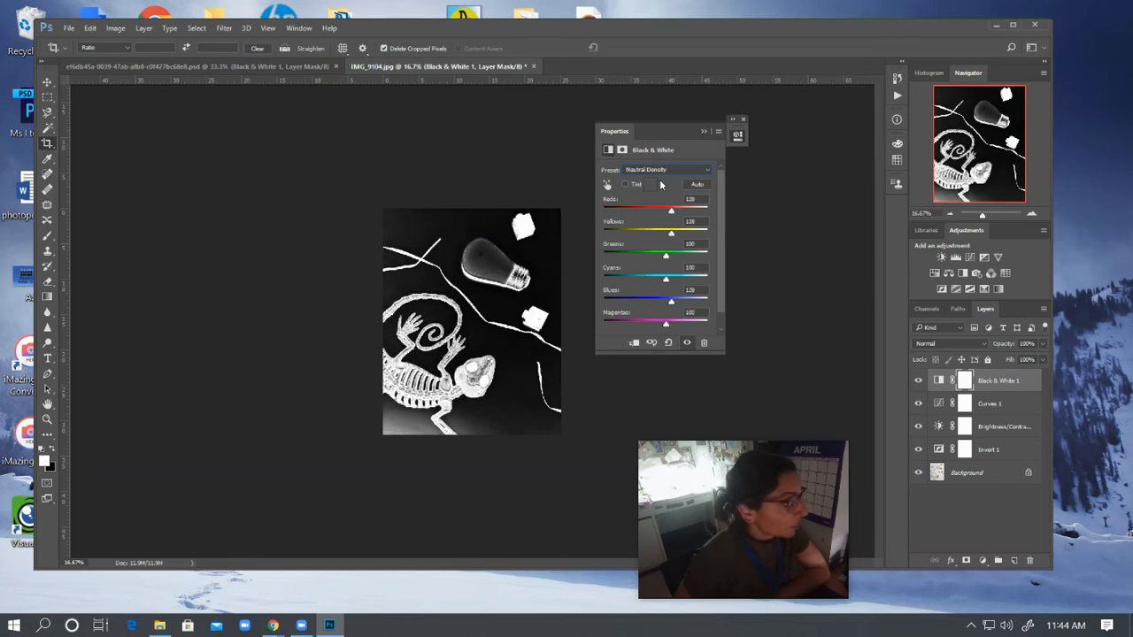
scroll(660, 184, down, 1)
scroll(660, 184, down, 1)
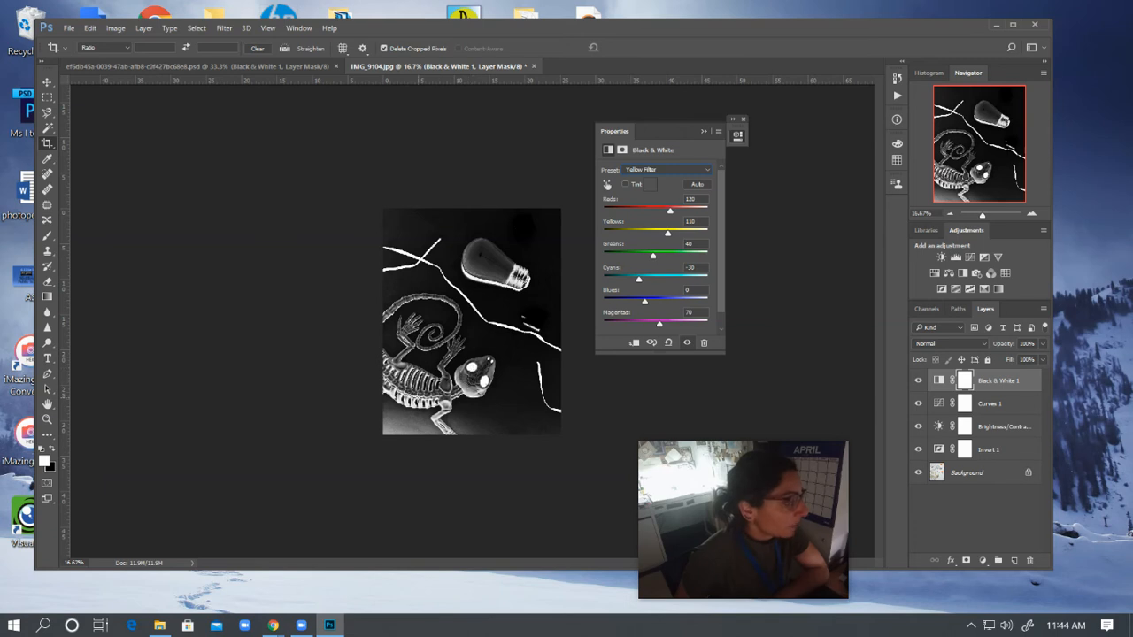
key(Up)
key(Up)
key(Up)
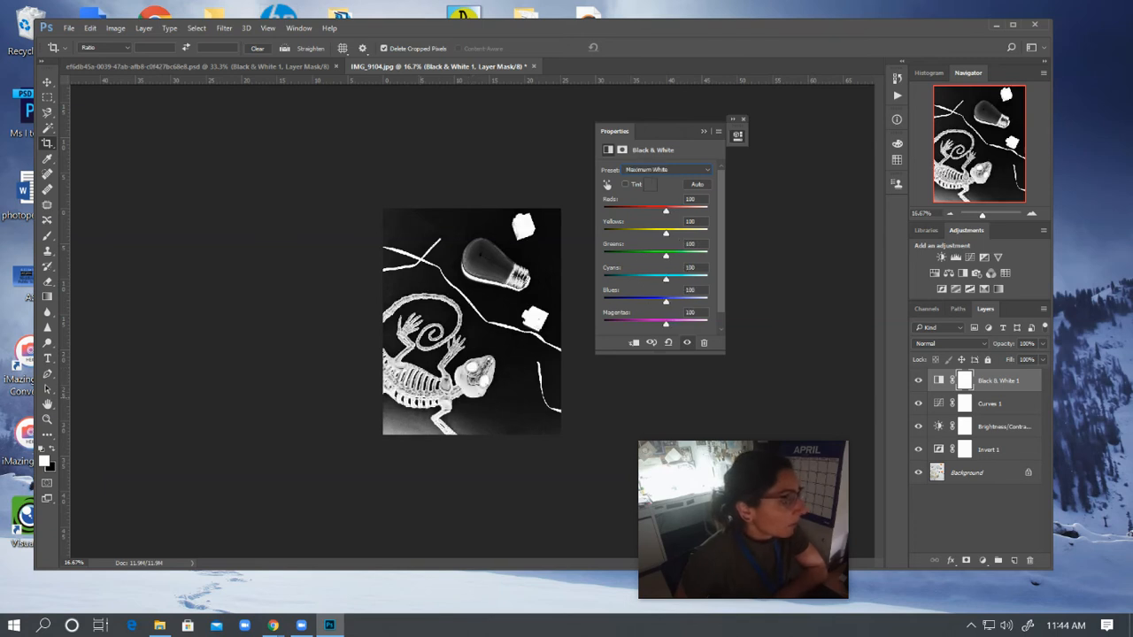
key(Up)
key(Down)
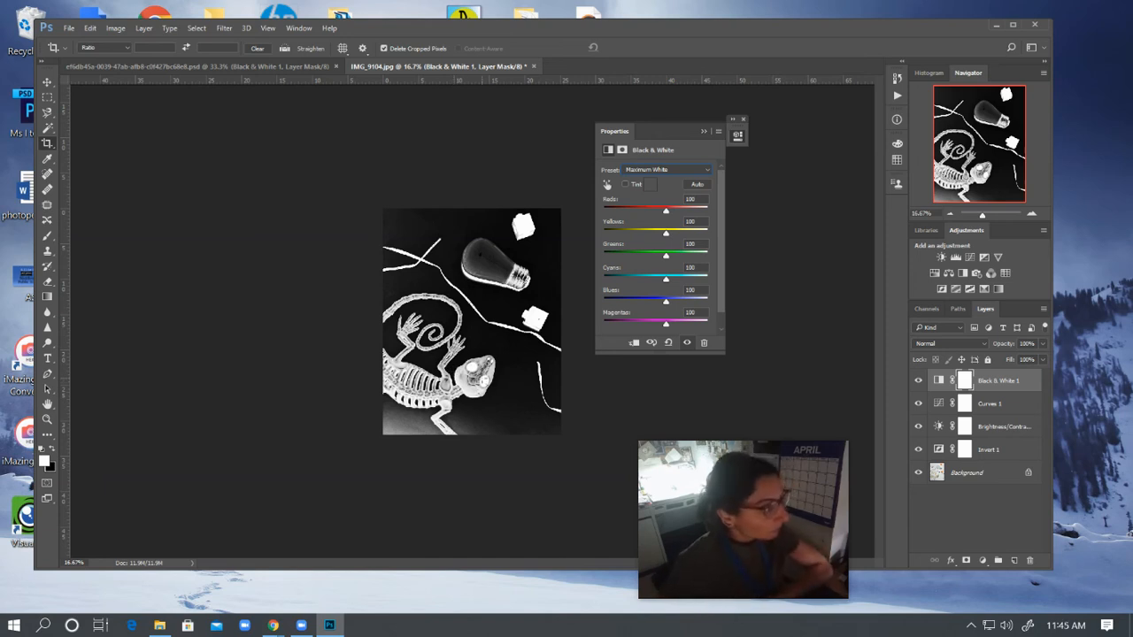
Save the document as a layered Photoshop file named "mS i DIGITAL PHOTOGRAM" in the Pictures folder, with Maximize Compatibility on.
click(68, 29)
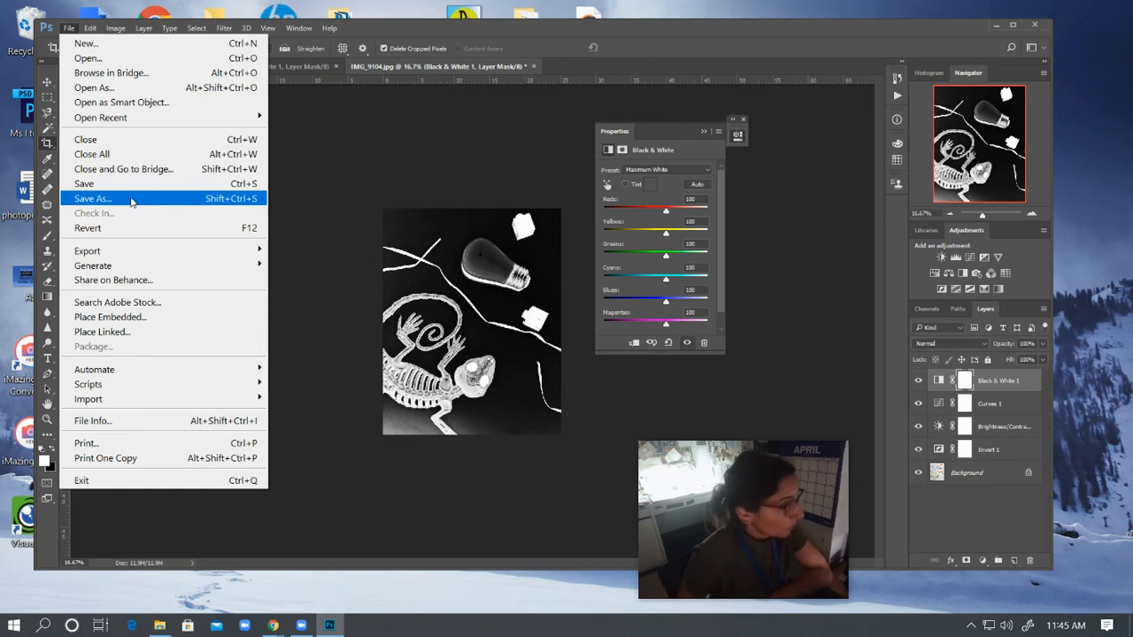
click(130, 200)
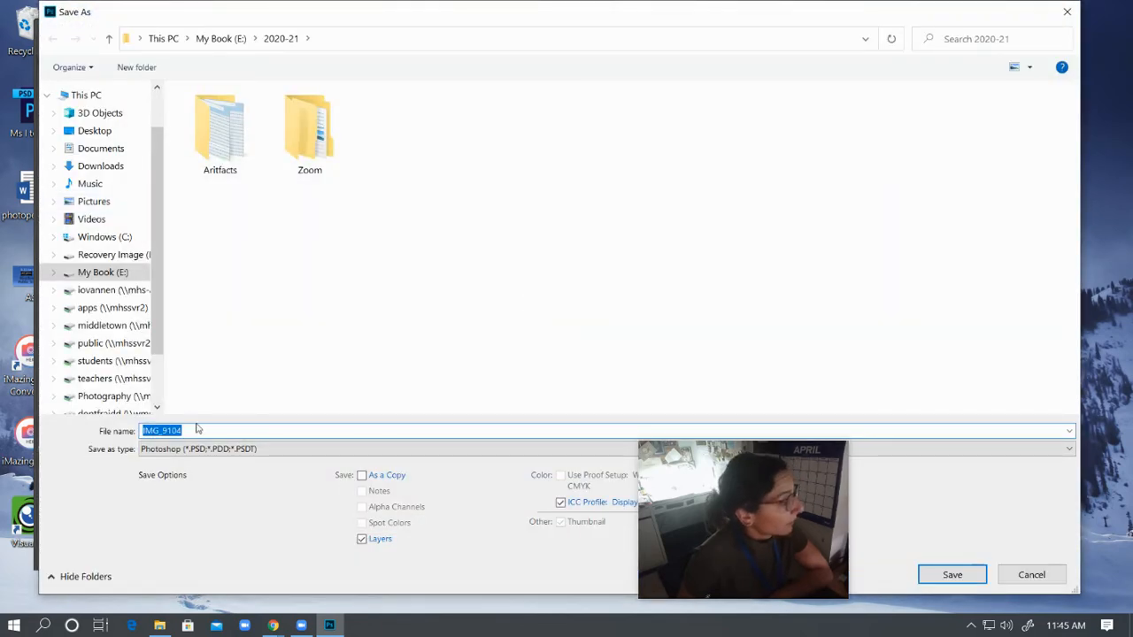
click(203, 431)
drag(156, 414, 92, 422)
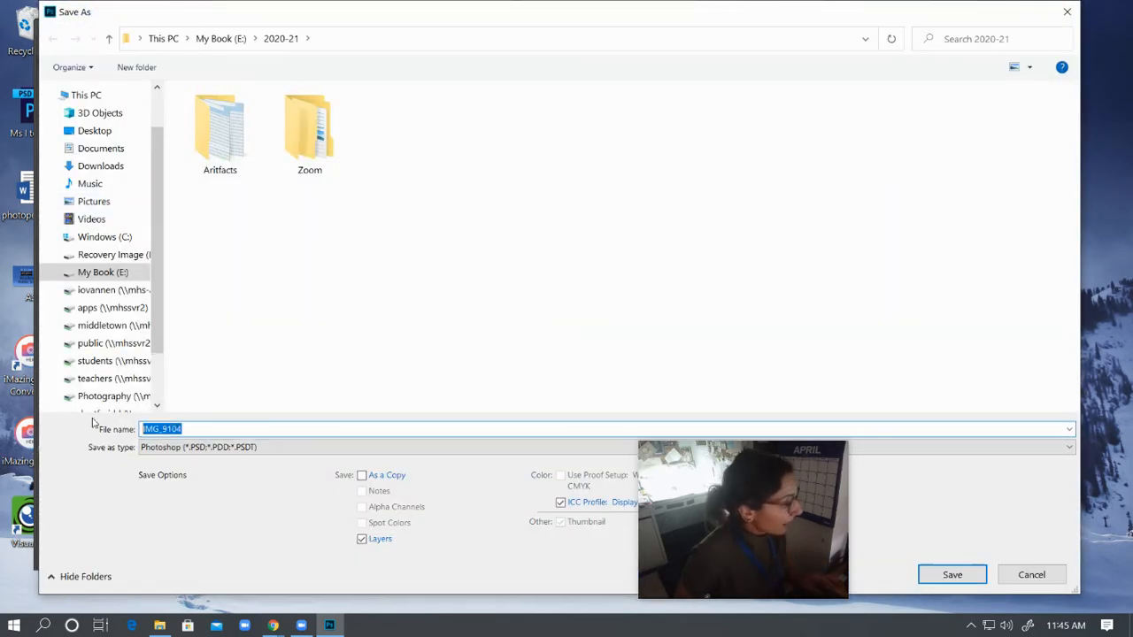
text(mS i)
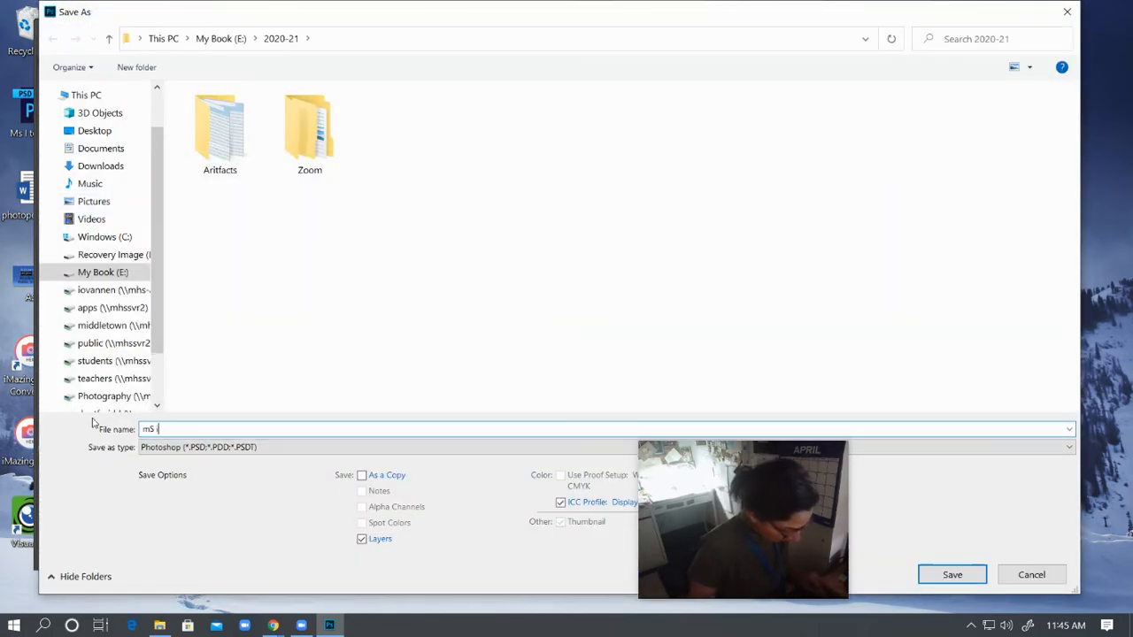
text( DI)
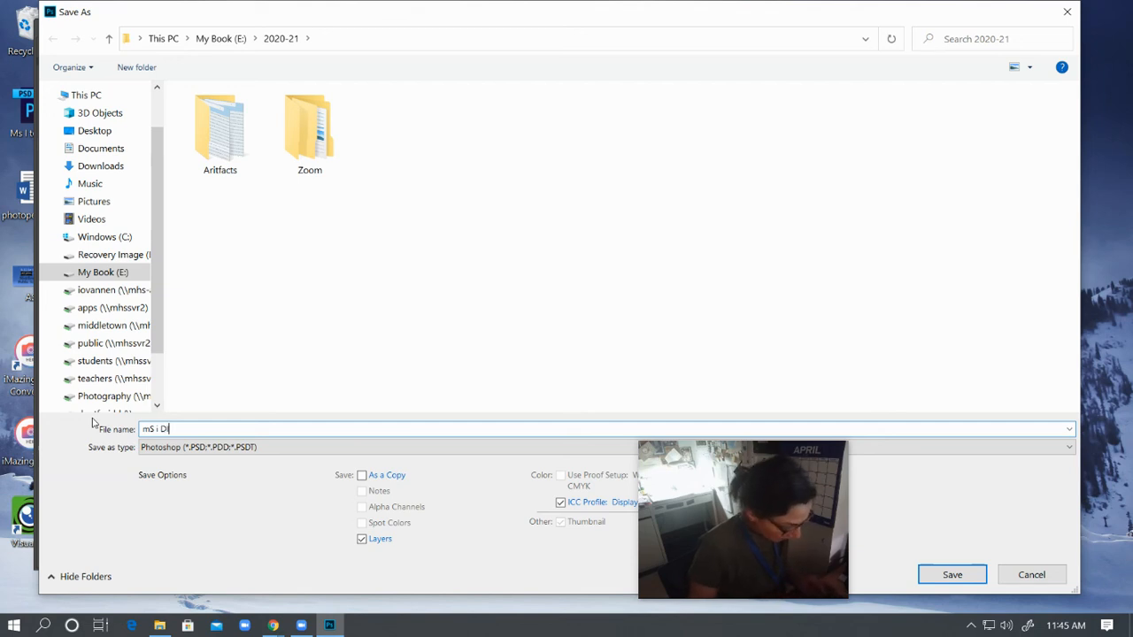
text(GITAL )
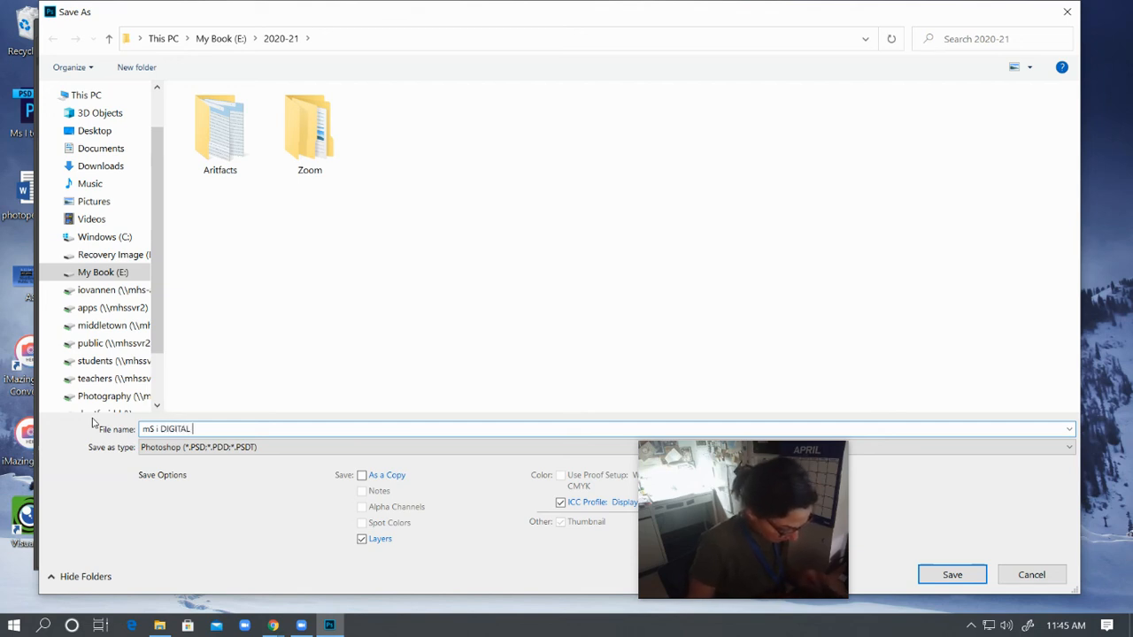
text(PHOTOGRAM)
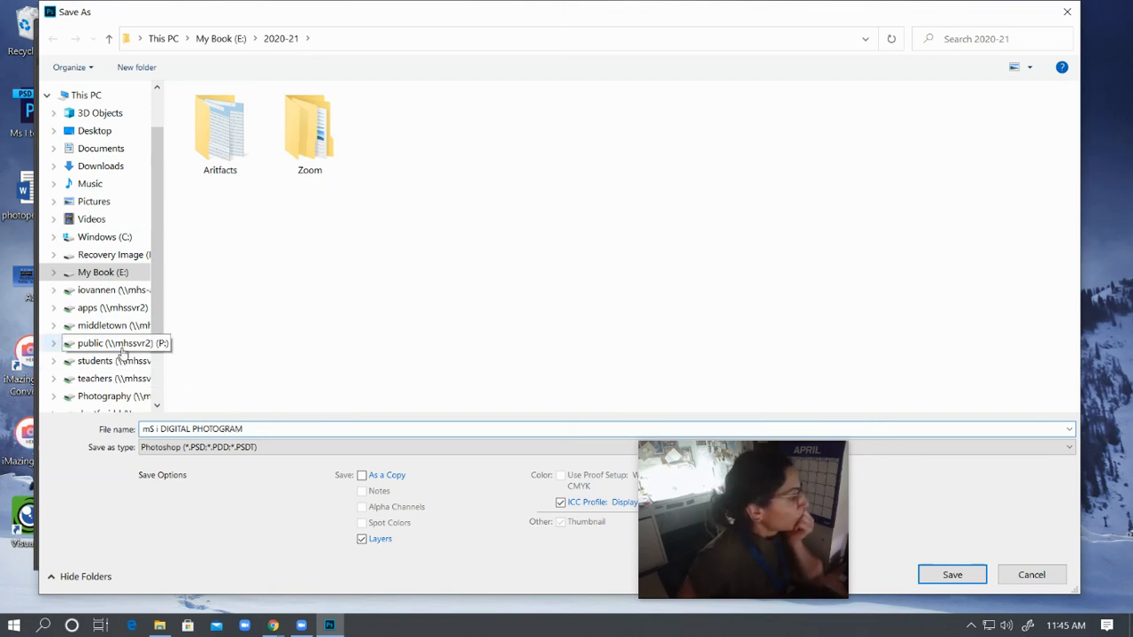
click(104, 206)
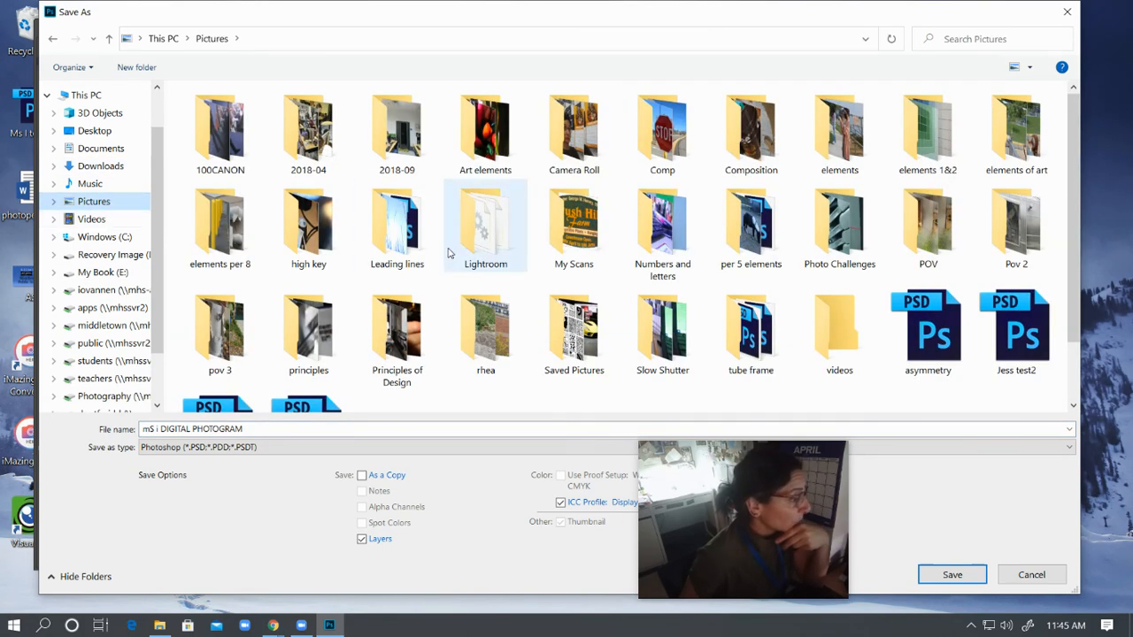
click(952, 575)
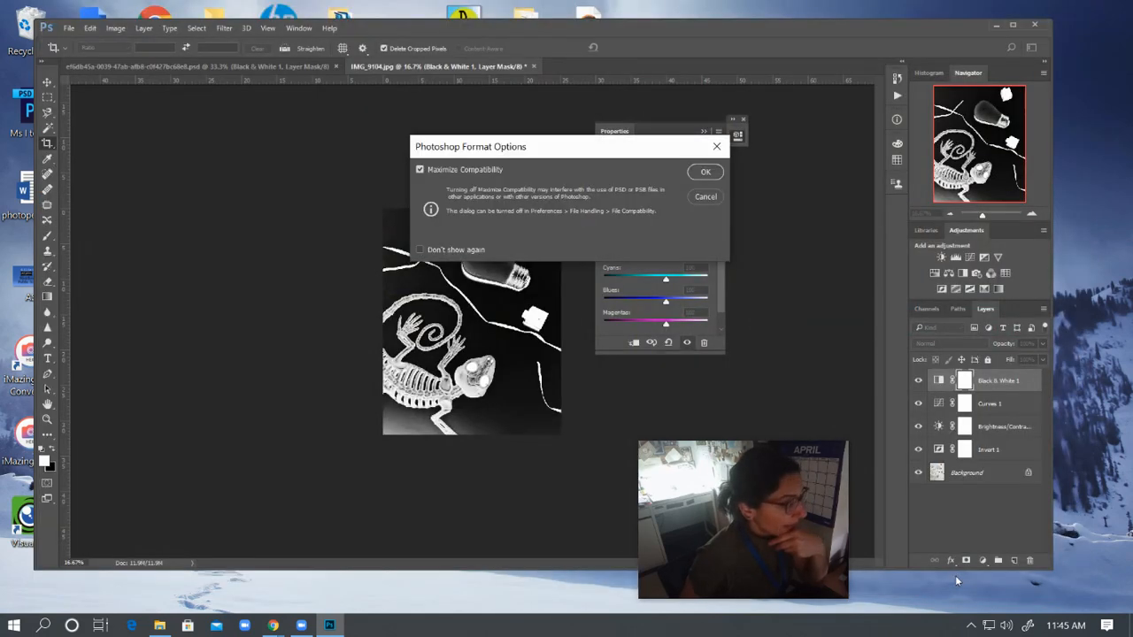
click(708, 174)
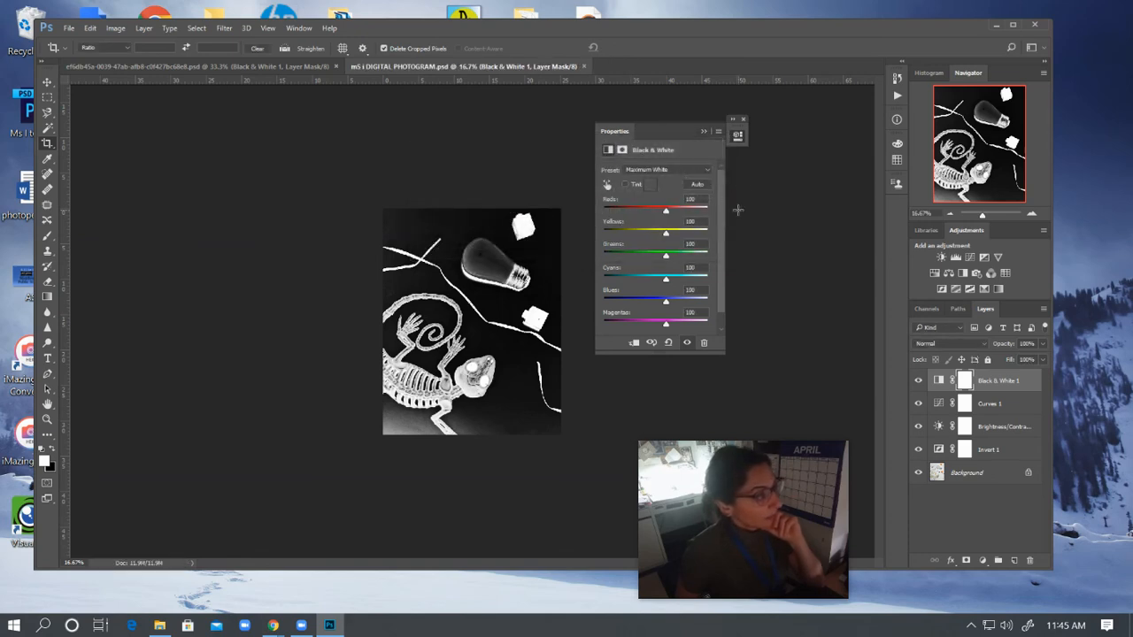
Switch to File Explorer, locate the saved "mS i DIGITAL PHOTOGRAM" file in the Pictures folder, and return to Photoshop.
click(159, 626)
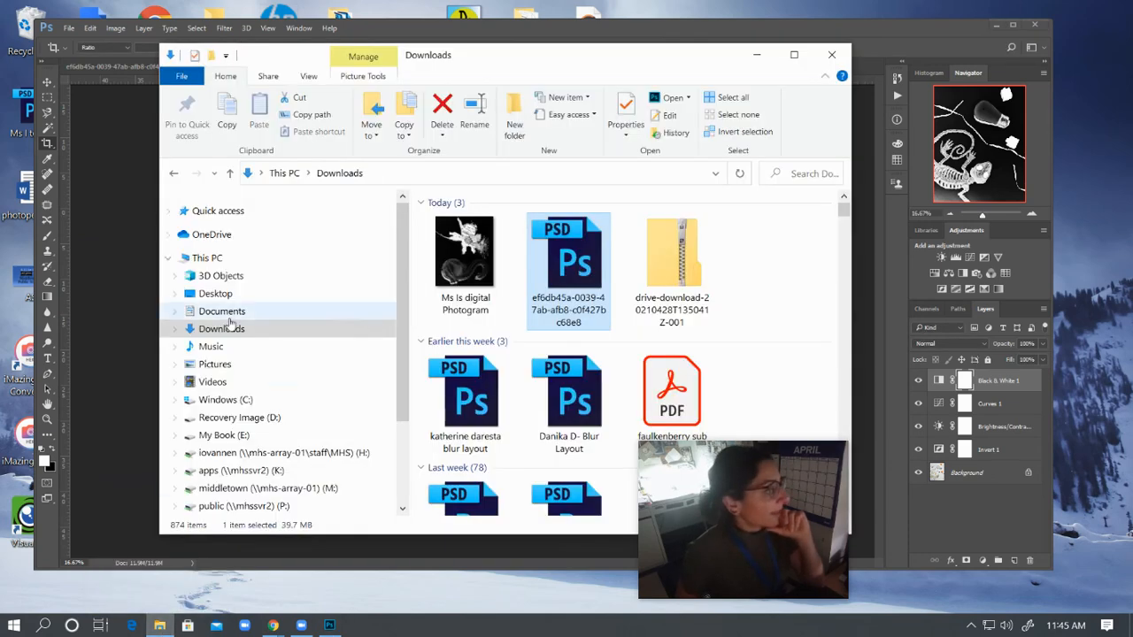
click(227, 364)
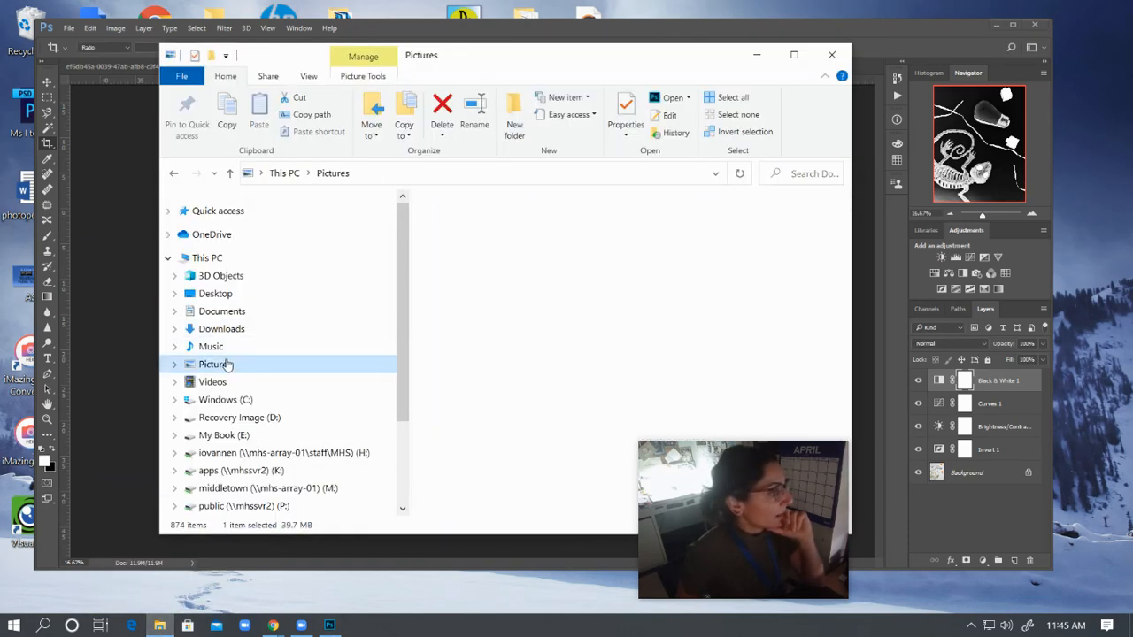
scroll(767, 306, down, 5)
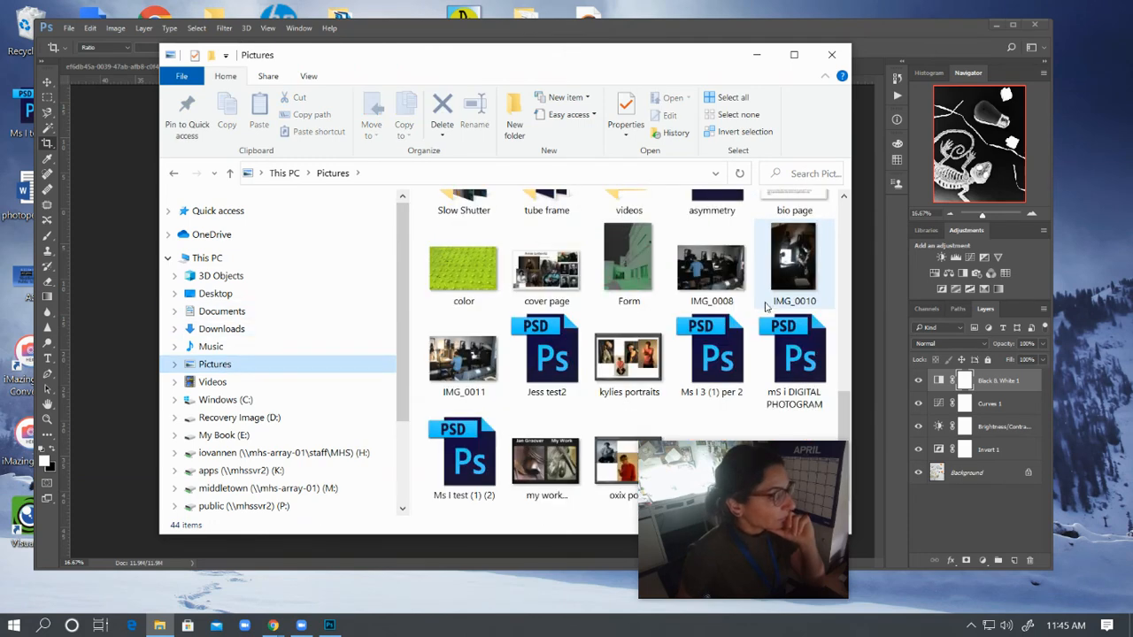
click(802, 365)
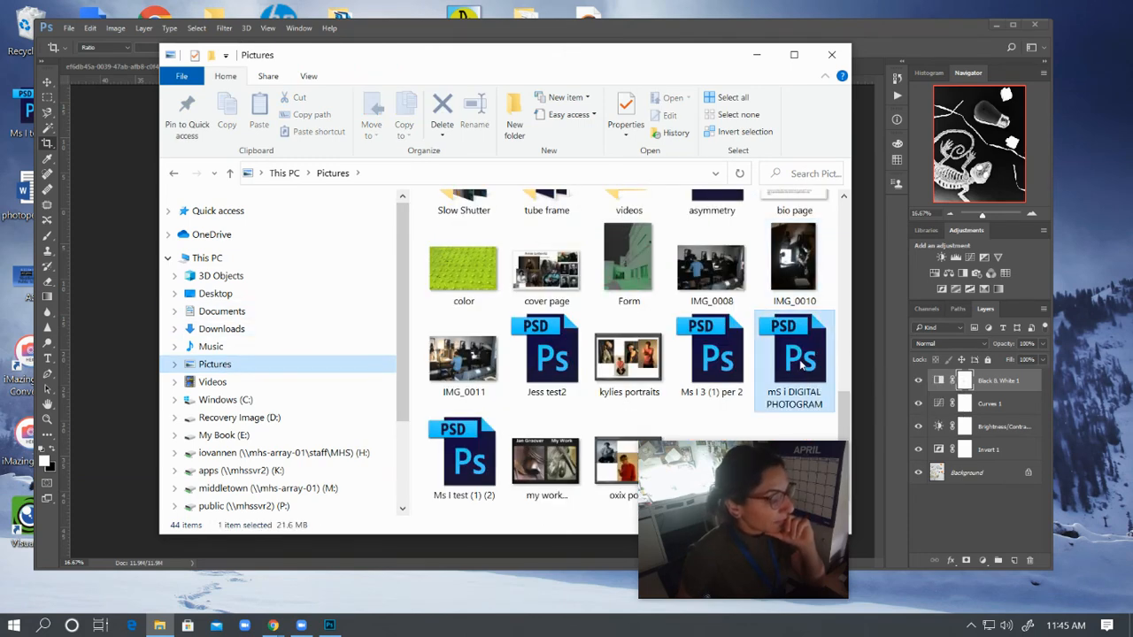
drag(801, 365, 737, 365)
drag(597, 335, 788, 386)
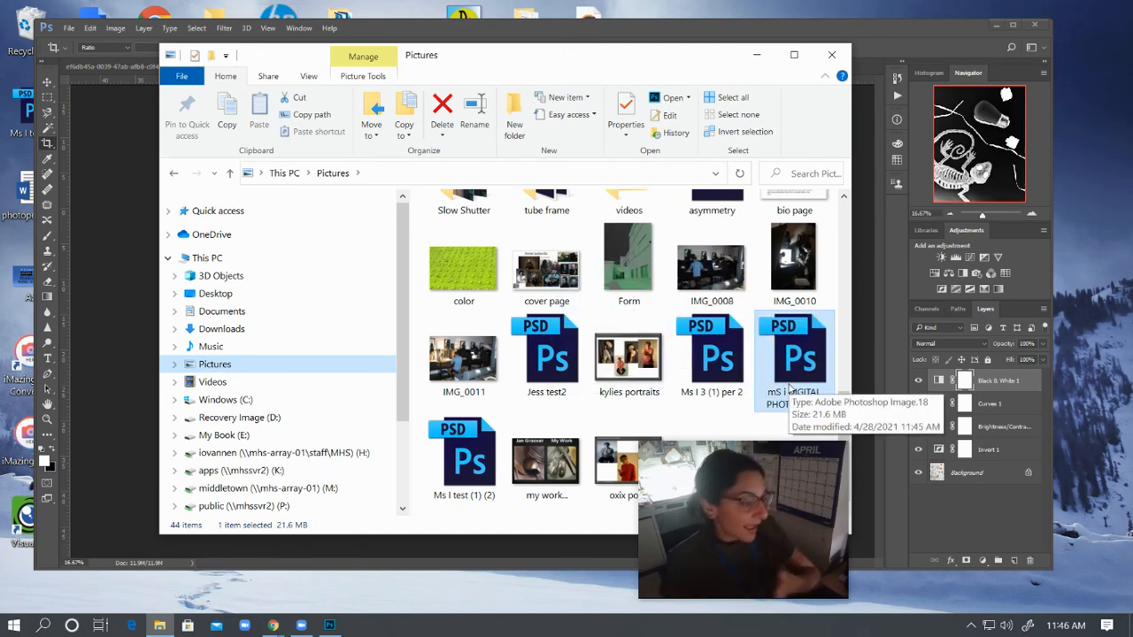
mouse_move(758, 519)
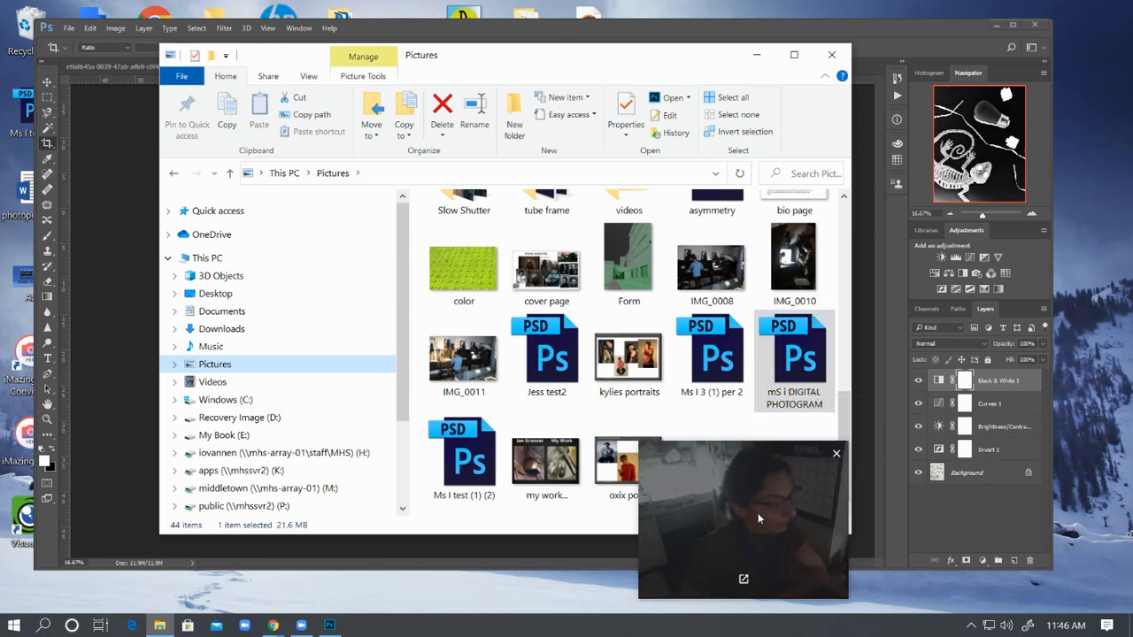
click(757, 55)
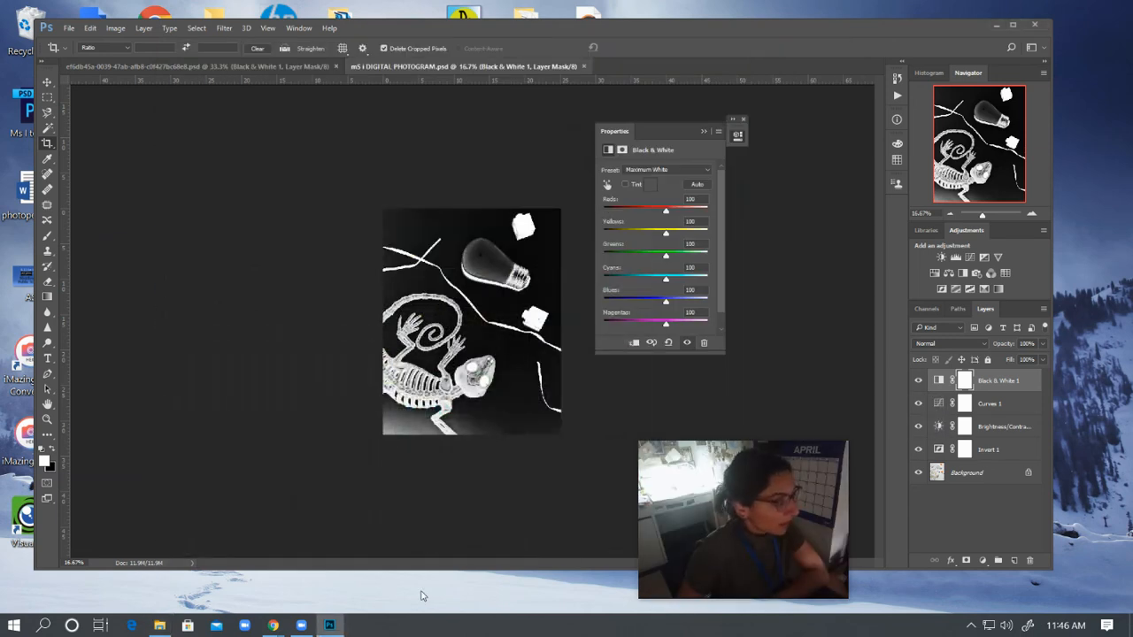
mouse_move(762, 562)
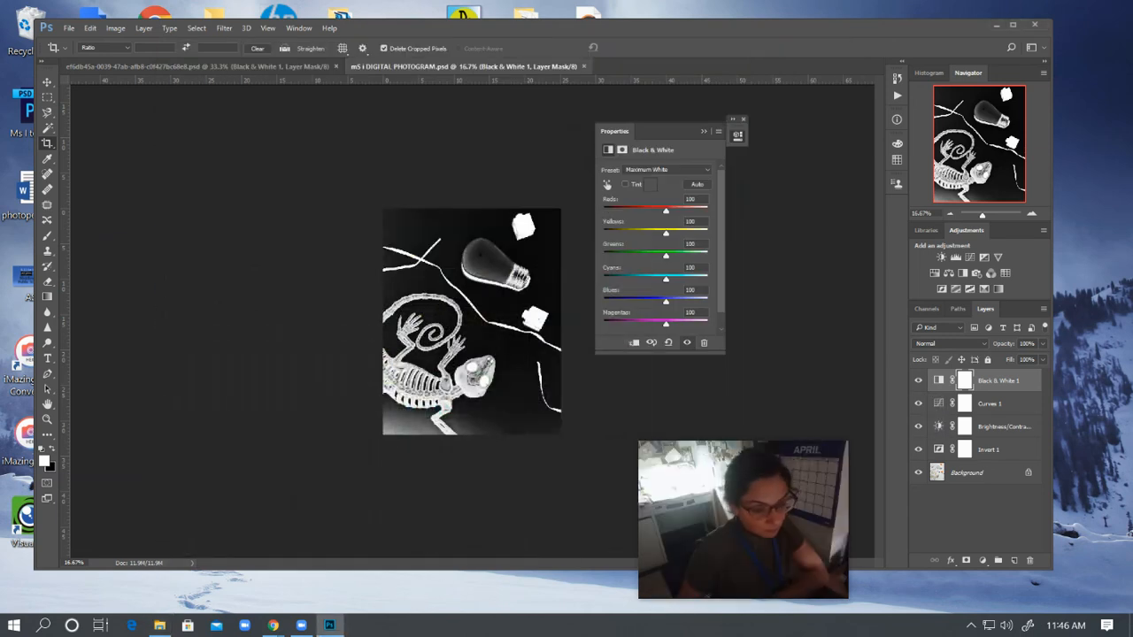